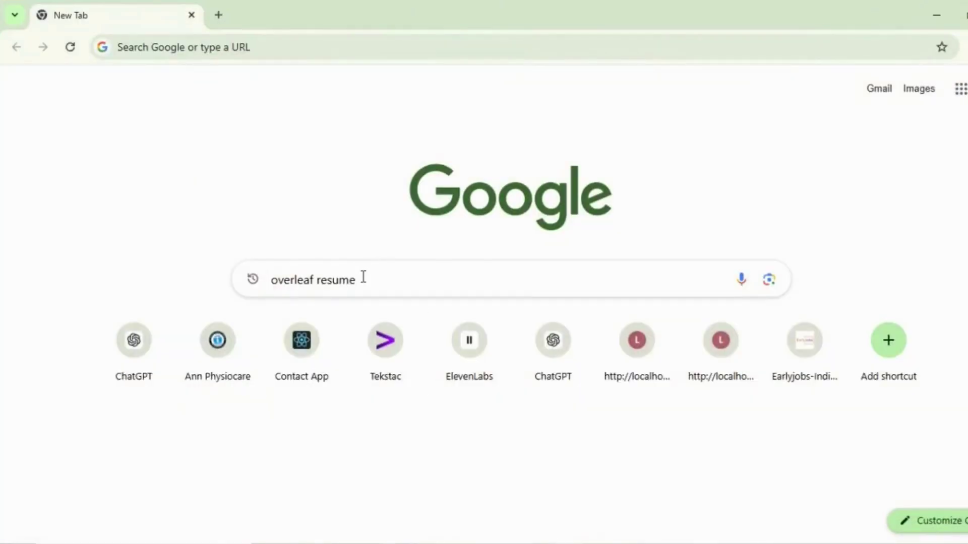
# Step: Search Google for 'overleaf resume' and open Overleaf's CV and résumé templates result
pyautogui.click(362, 278)
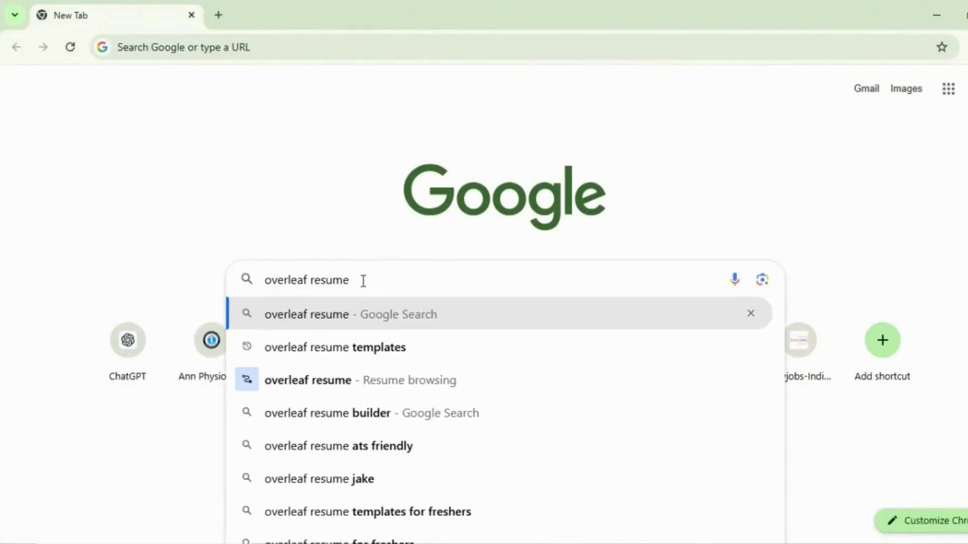
pyautogui.press('Return')
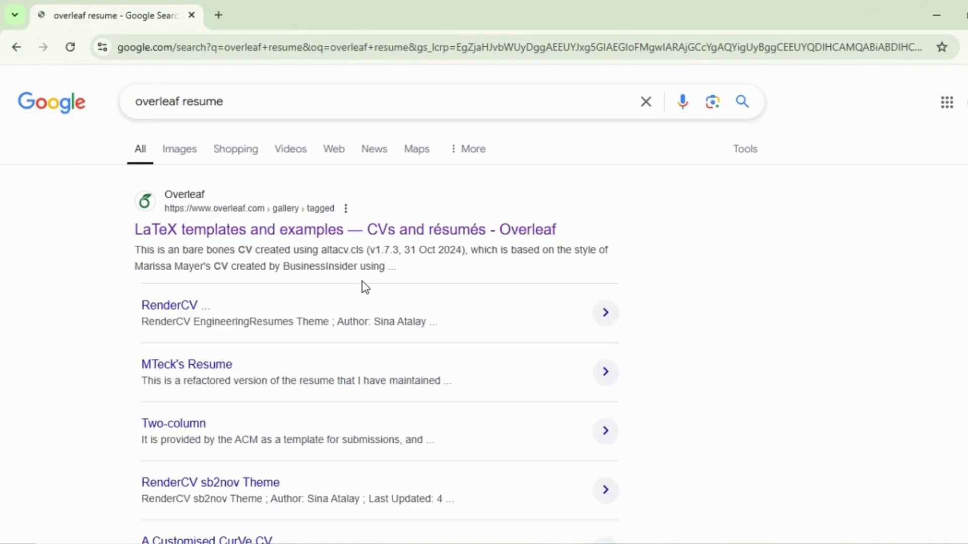
pyautogui.click(261, 231)
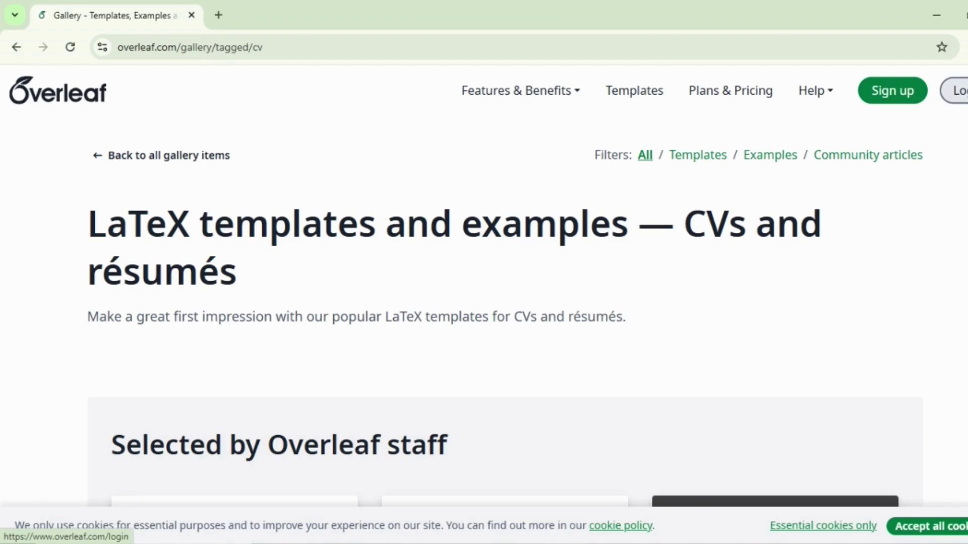
# Step: Log in to Overleaf with a Google account and go to the templates gallery
pyautogui.click(954, 90)
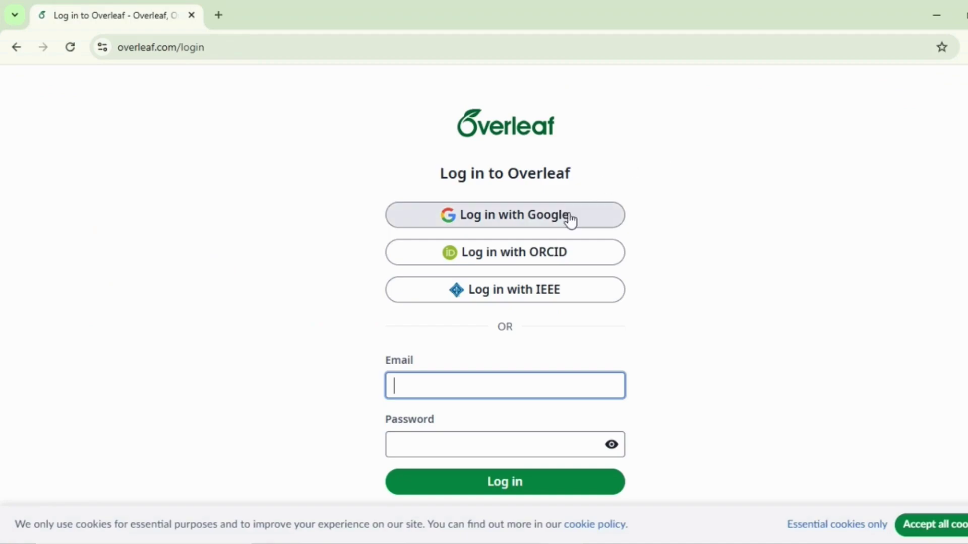
pyautogui.click(569, 220)
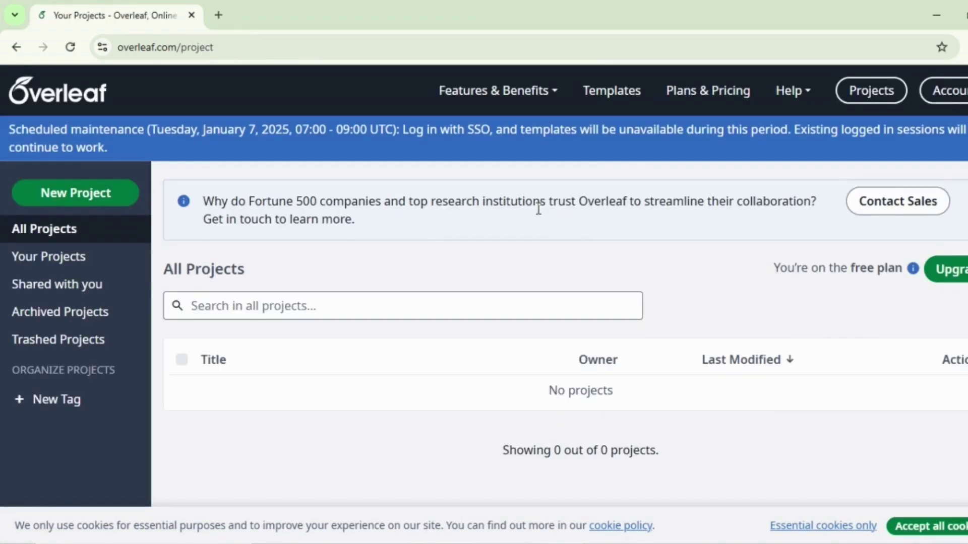
pyautogui.click(605, 94)
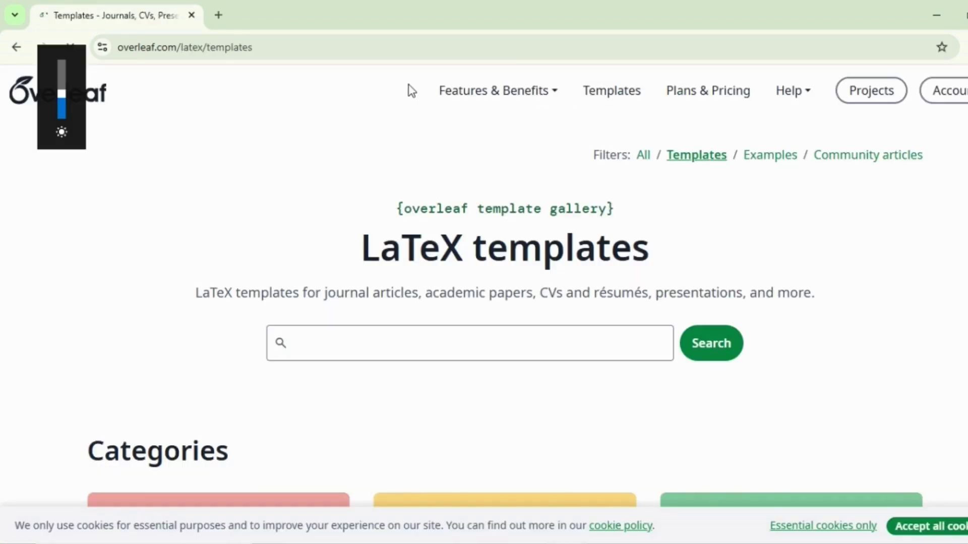
# Step: Search the templates for 'jake resume' and open Jake's Resume (Anonymous)
pyautogui.click(404, 331)
pyautogui.click(399, 397)
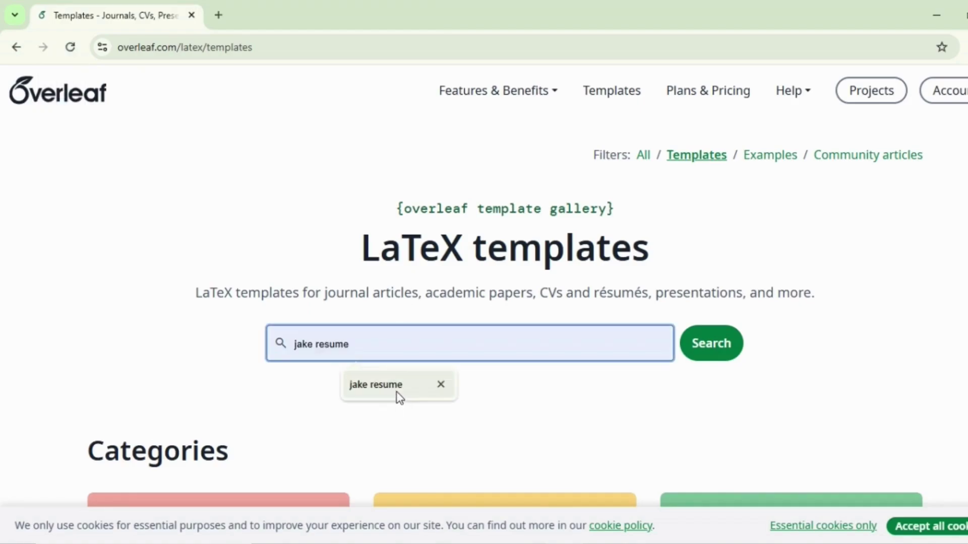
pyautogui.click(700, 339)
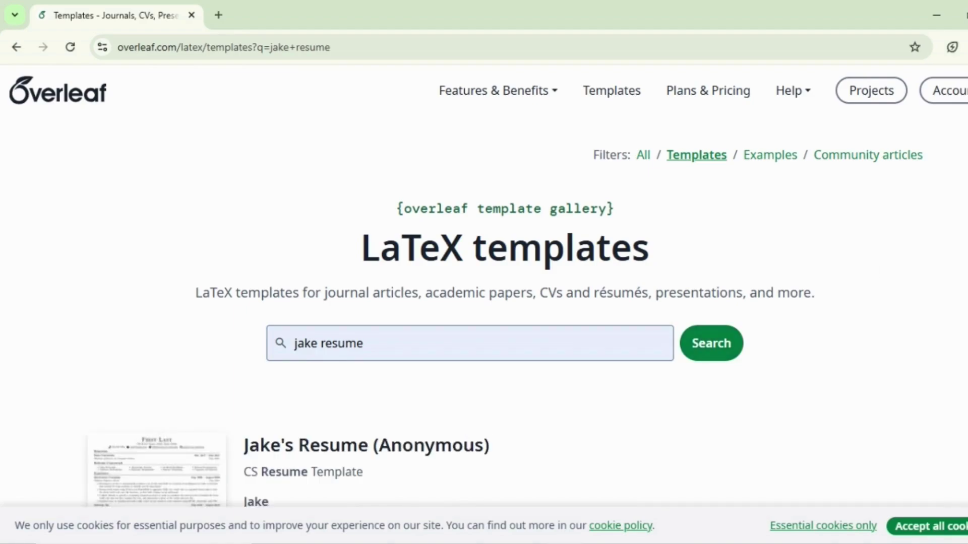
pyautogui.scroll(-6, 484, 292)
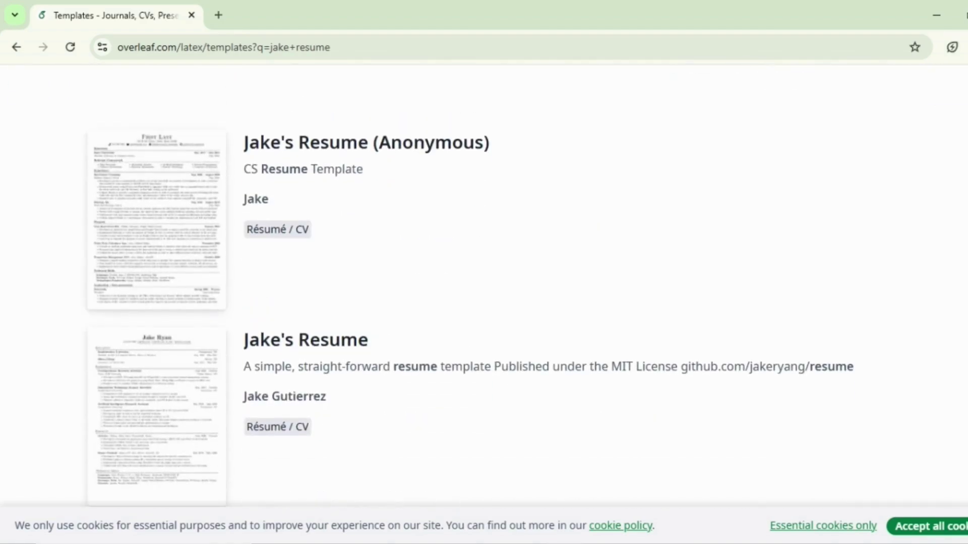
pyautogui.click(189, 207)
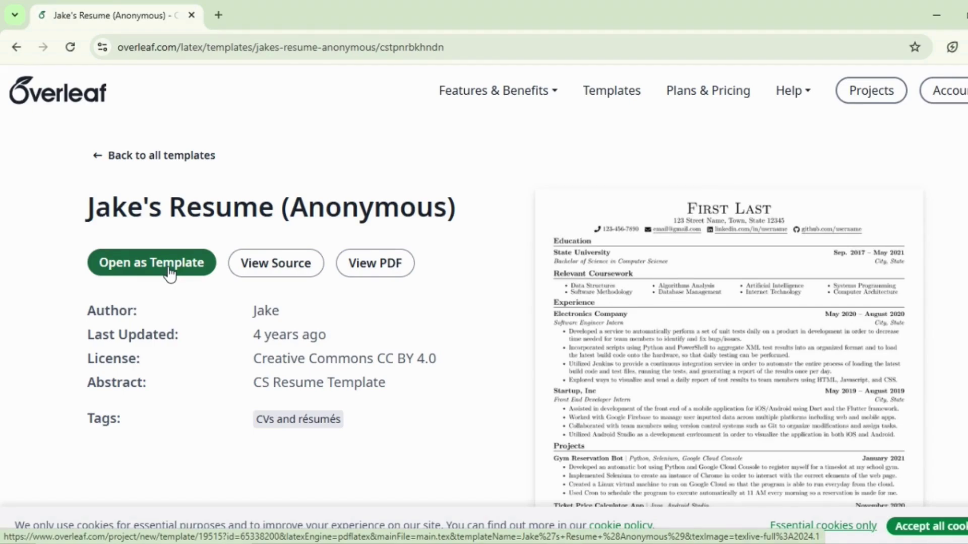
# Step: Create a new Overleaf project from the Jake's Resume (Anonymous) template
pyautogui.click(169, 274)
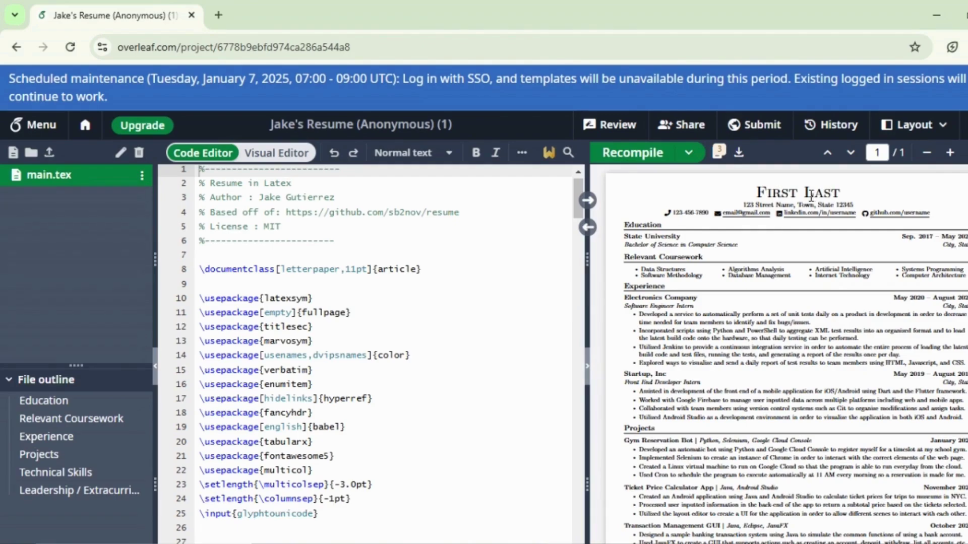
# Step: Replace the heading name 'First Last' with 'Ajay Medidhi' on line 126 and recompile
pyautogui.doubleClick(789, 194)
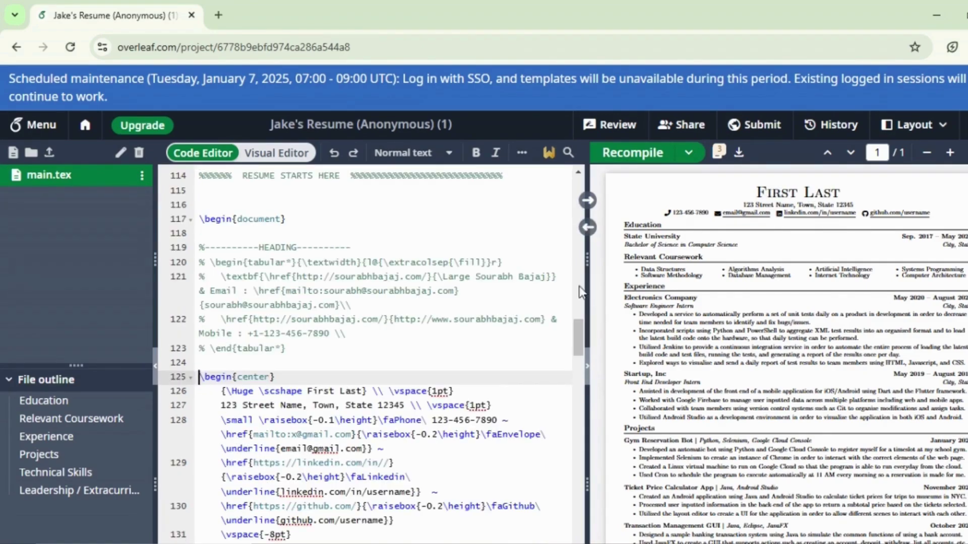
pyautogui.click(363, 391)
pyautogui.press('BackSpace')
pyautogui.press('BackSpace')
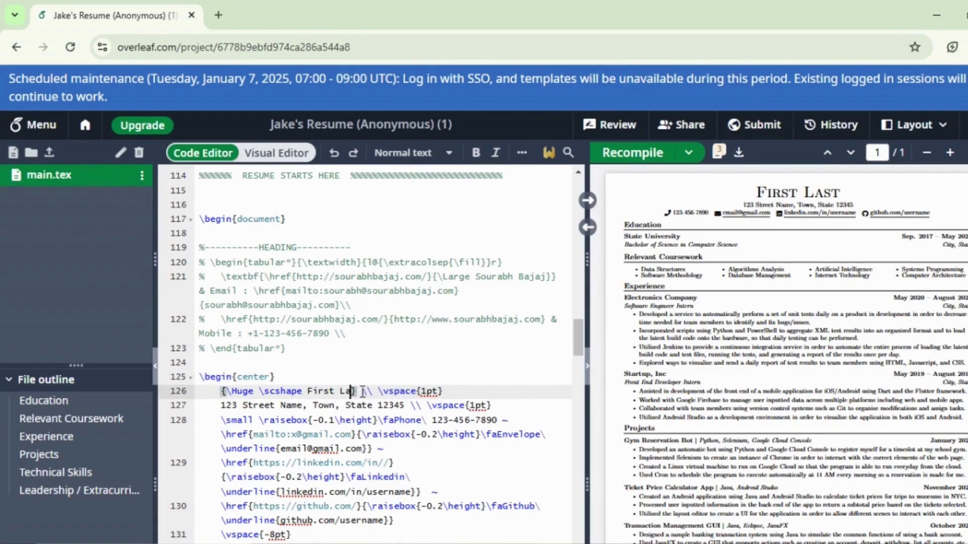
pyautogui.press('BackSpace')
pyautogui.press('BackSpace')
pyautogui.press('BackSpace')
pyautogui.press('BackSpace')
pyautogui.press('BackSpace')
pyautogui.press('BackSpace')
pyautogui.press('BackSpace')
pyautogui.press('BackSpace')
pyautogui.write('A')
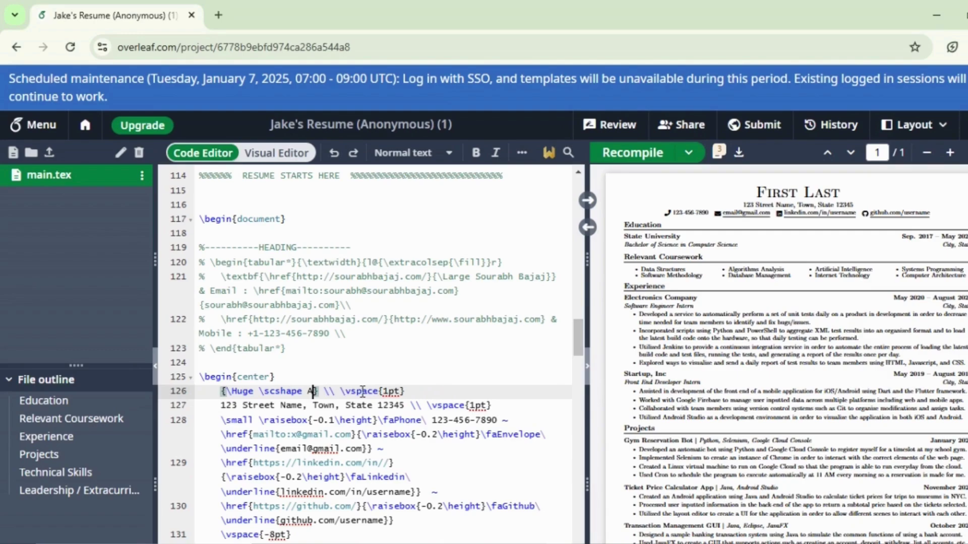
pyautogui.write('jay Me')
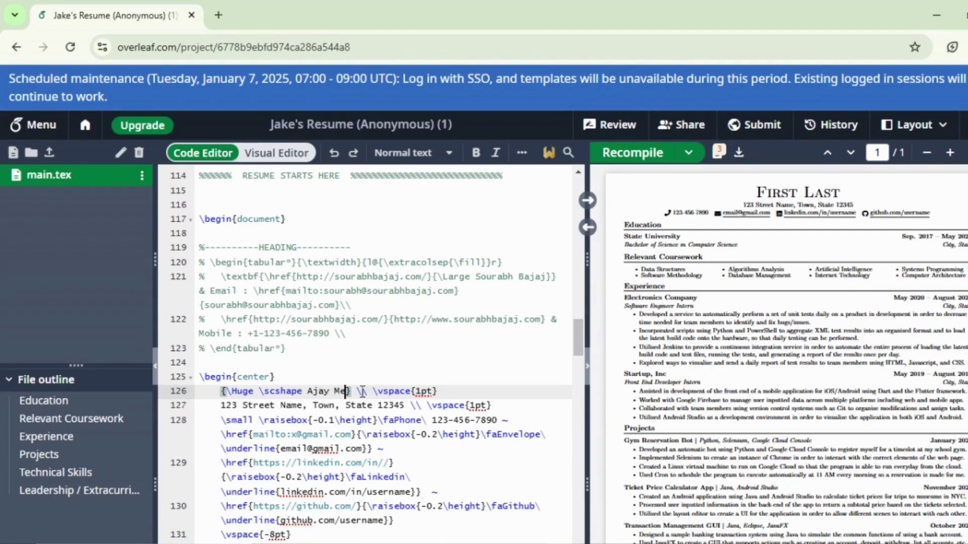
pyautogui.write('didin')
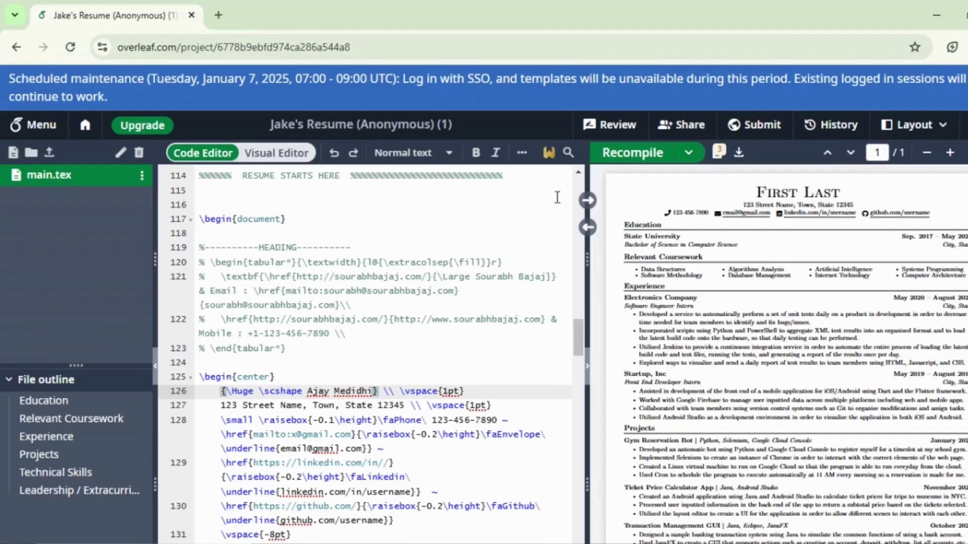
pyautogui.click(615, 154)
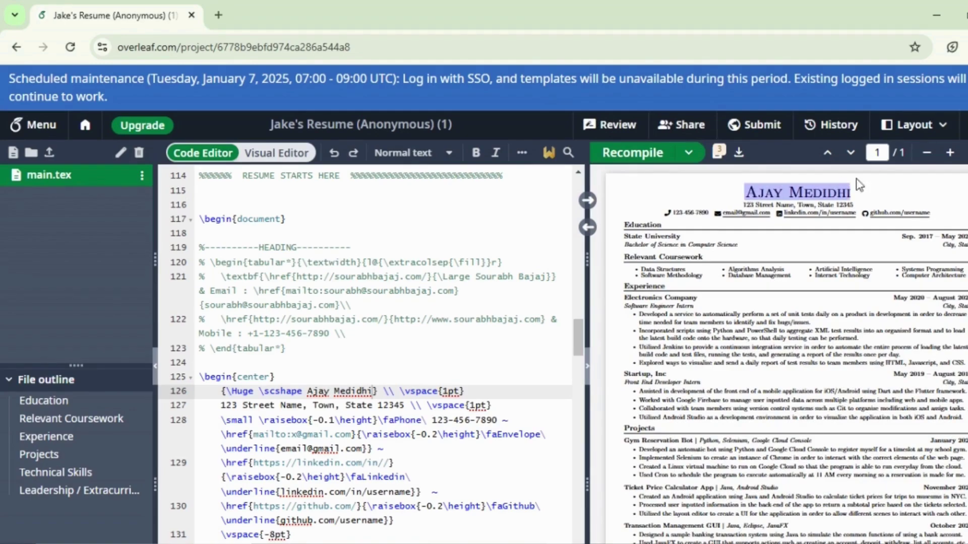
pyautogui.moveTo(745, 196); pyautogui.dragTo(858, 186)
pyautogui.click(875, 187)
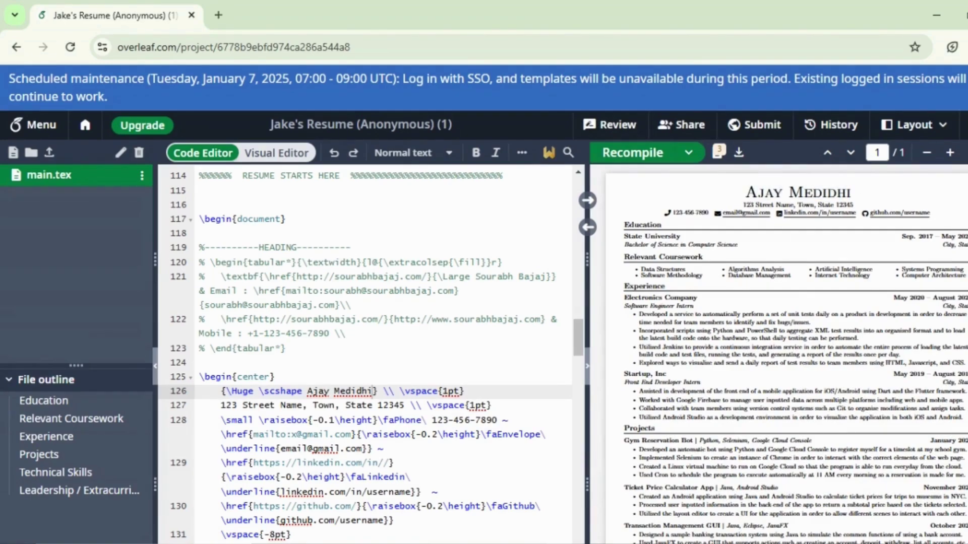
# Step: Delete the Experience section's code from main.tex and recompile to check the preview
pyautogui.scroll(-1, 786, 353)
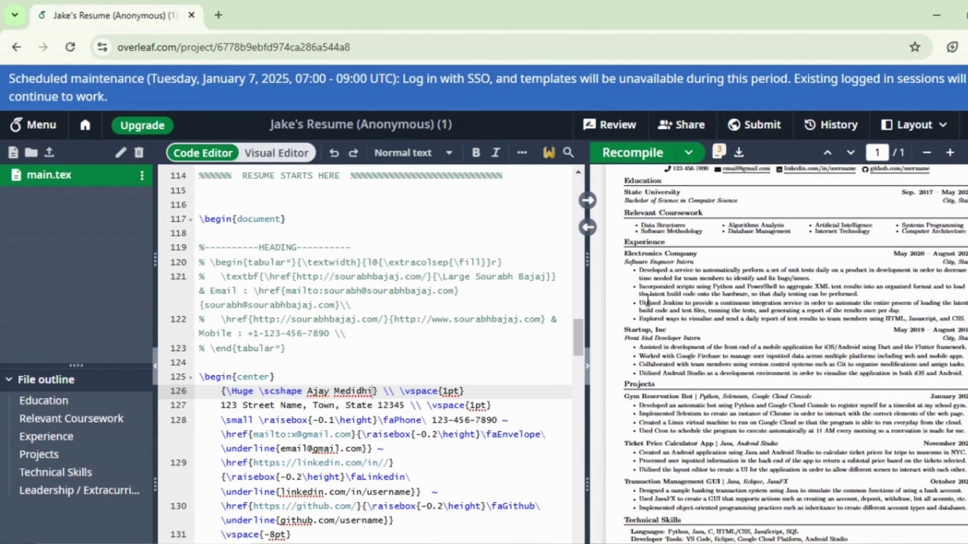
pyautogui.moveTo(579, 335); pyautogui.dragTo(575, 373)
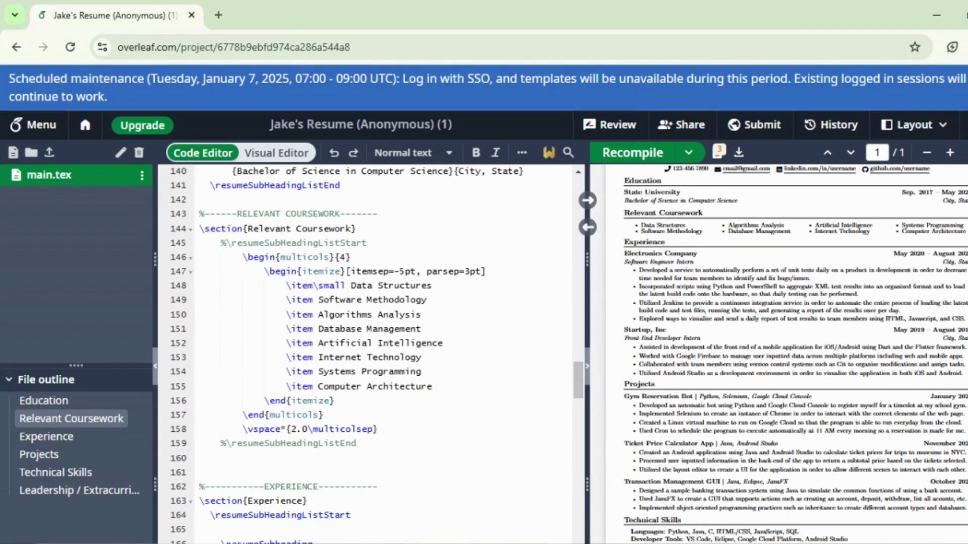
pyautogui.scroll(1, 787, 353)
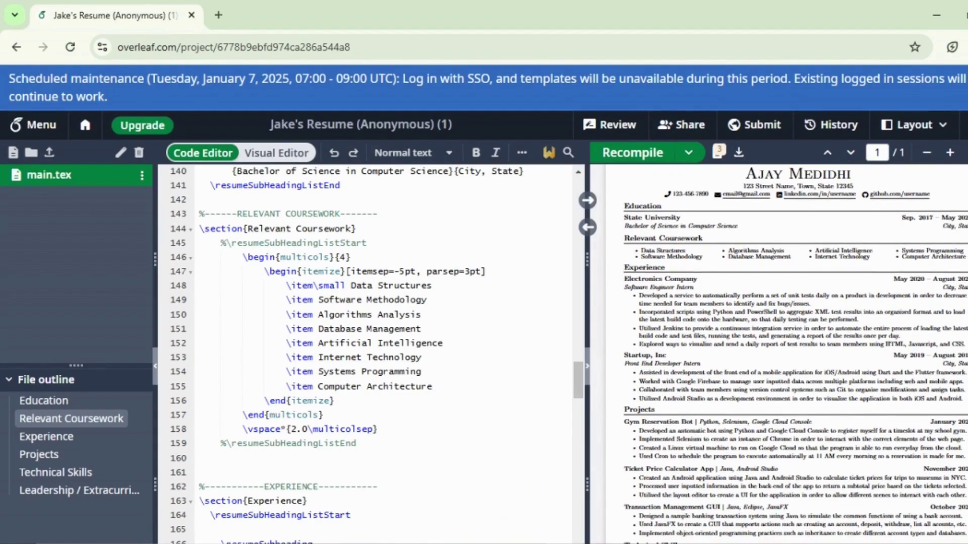
pyautogui.scroll(-1, 786, 353)
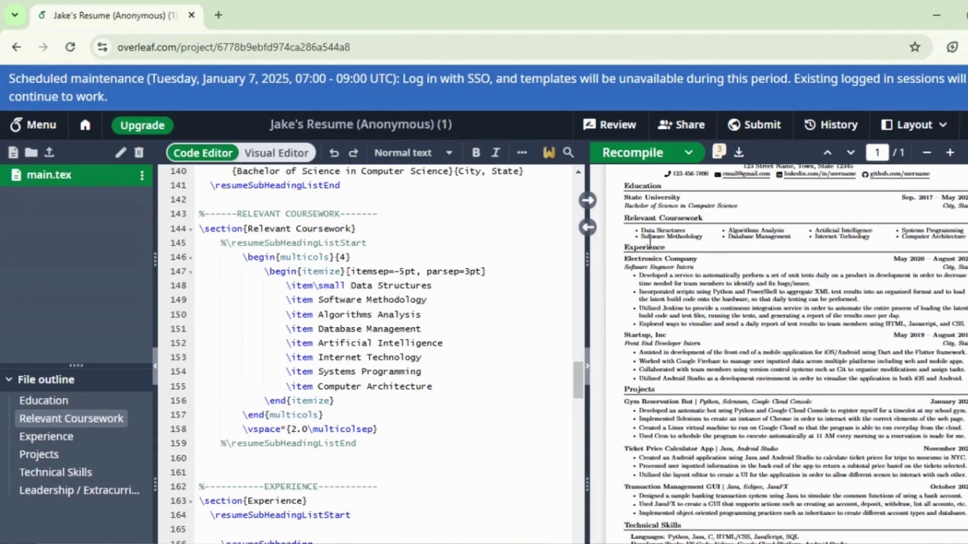
pyautogui.doubleClick(643, 248)
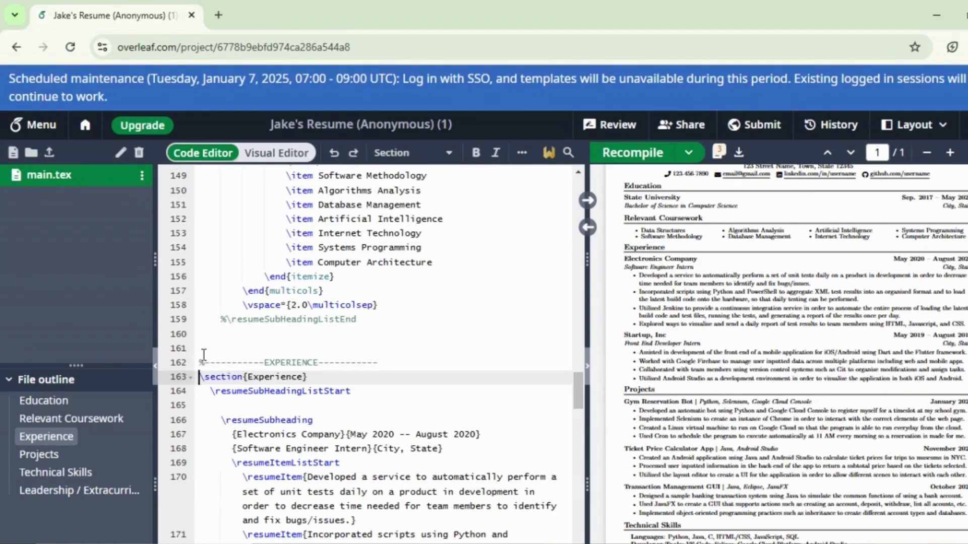
pyautogui.moveTo(203, 354); pyautogui.dragTo(303, 537)
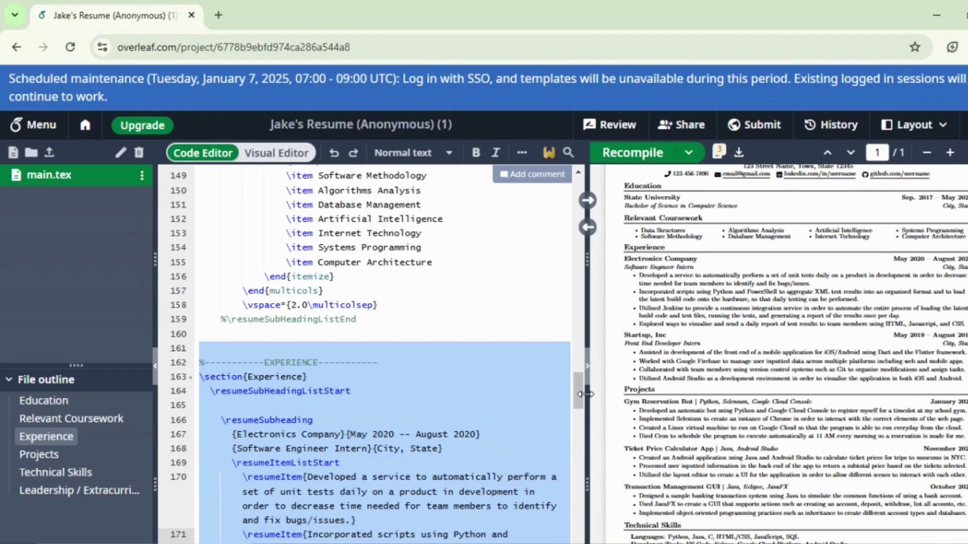
pyautogui.moveTo(580, 392); pyautogui.dragTo(587, 456)
pyautogui.moveTo(303, 349)
pyautogui.mouseDown()
pyautogui.moveTo(234, 167)
pyautogui.moveTo(189, 307)
pyautogui.mouseUp()
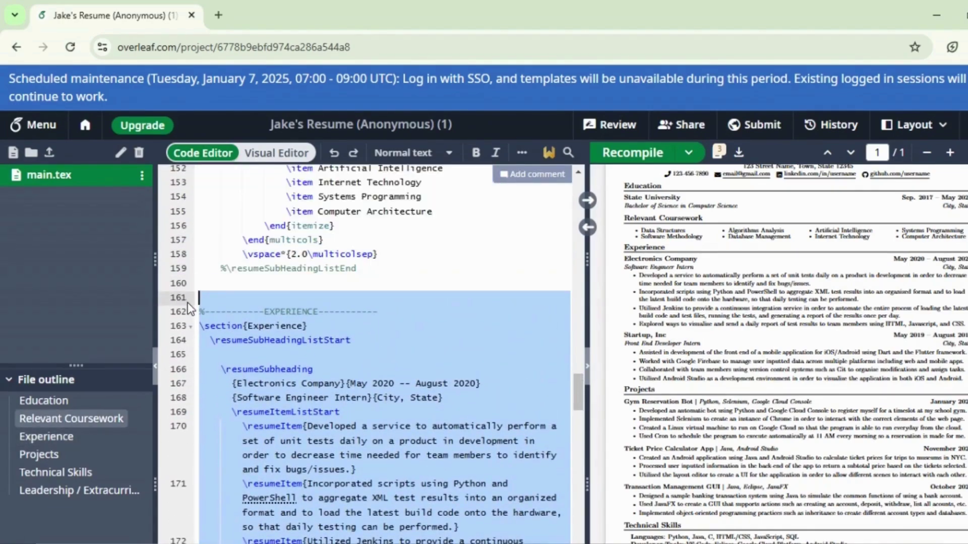
pyautogui.press('Delete')
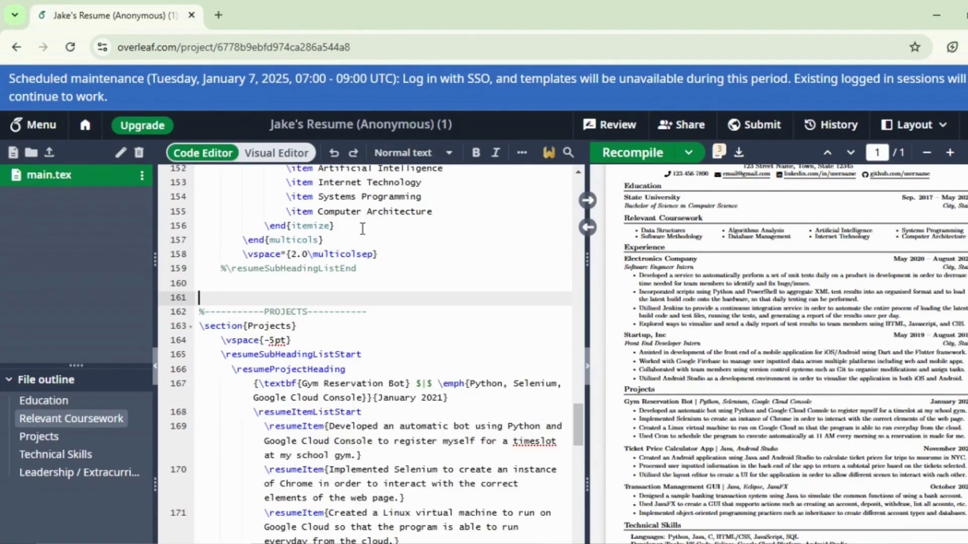
pyautogui.click(624, 159)
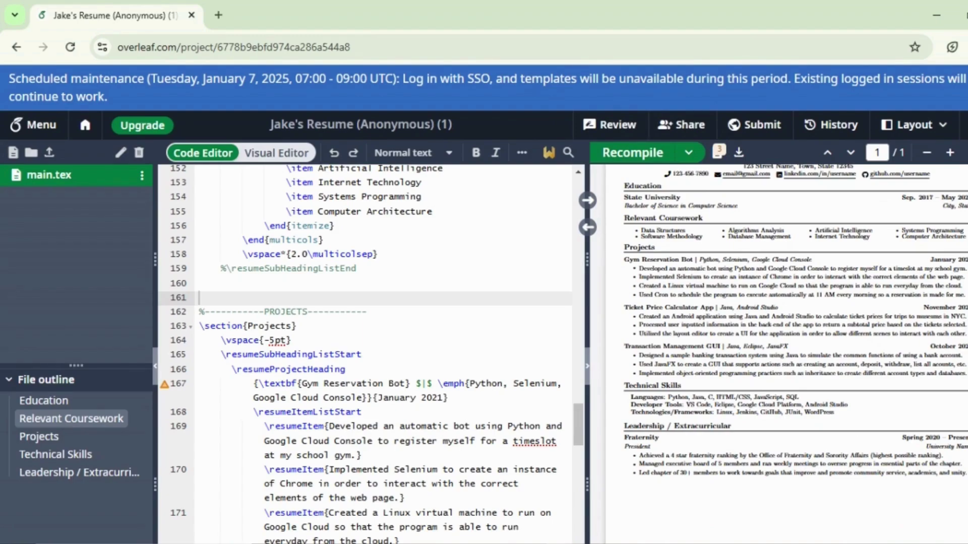
pyautogui.scroll(2, 787, 338)
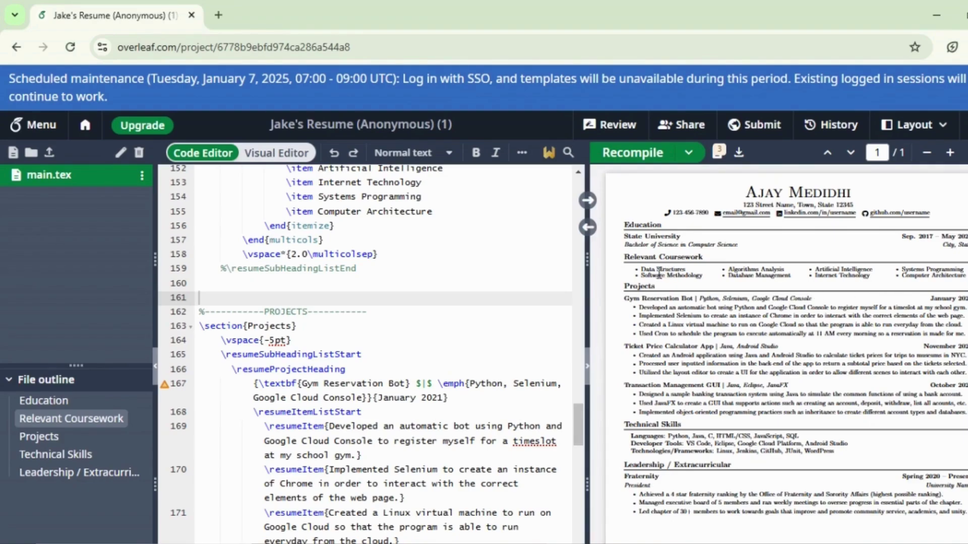
pyautogui.scroll(-1, 807, 259)
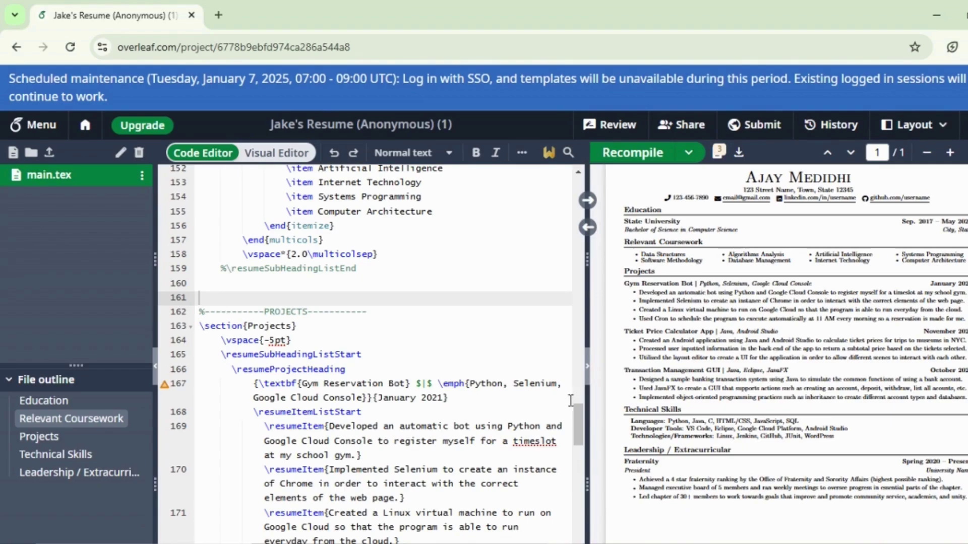
# Step: Delete the Relevant Coursework code (lines 143–155) and select the leftover \vspace lines
pyautogui.moveTo(576, 410)
pyautogui.mouseDown()
pyautogui.moveTo(595, 241)
pyautogui.moveTo(582, 232)
pyautogui.mouseUp()
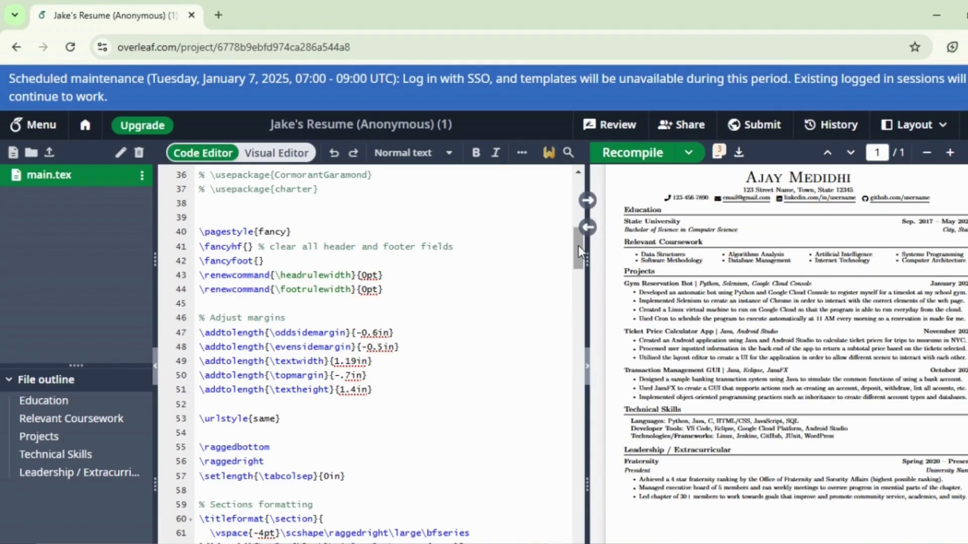
pyautogui.moveTo(578, 246); pyautogui.dragTo(576, 223)
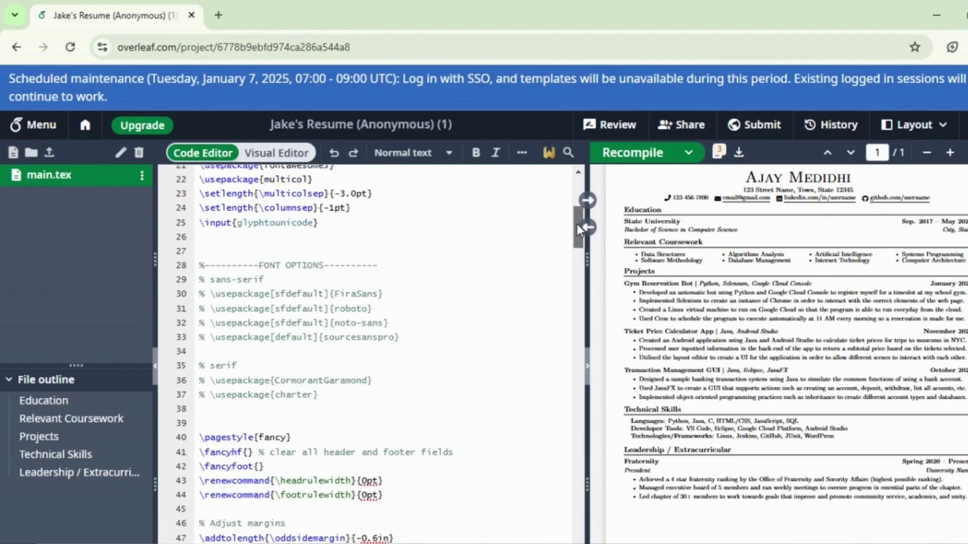
pyautogui.doubleClick(650, 241)
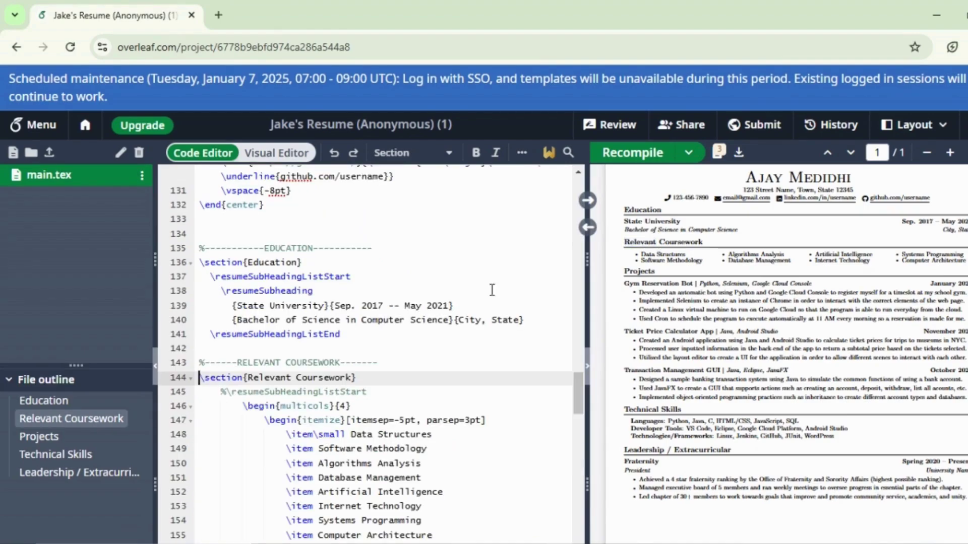
pyautogui.moveTo(199, 362); pyautogui.dragTo(292, 542)
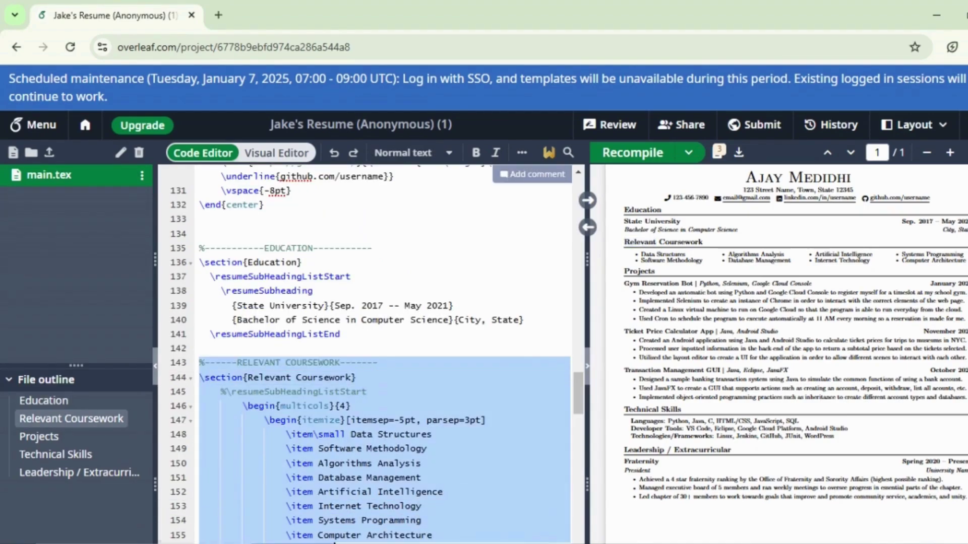
pyautogui.press('BackSpace')
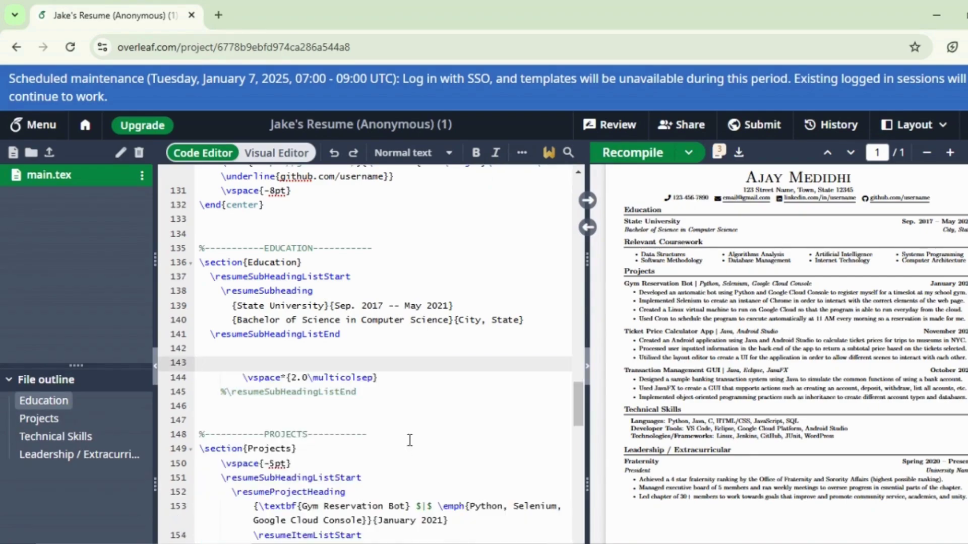
pyautogui.moveTo(384, 407); pyautogui.dragTo(203, 365)
# Step: Remove the leftover \vspace lines, recompile, and locate the Technical Skills source from the preview
pyautogui.press('BackSpace')
pyautogui.press('BackSpace')
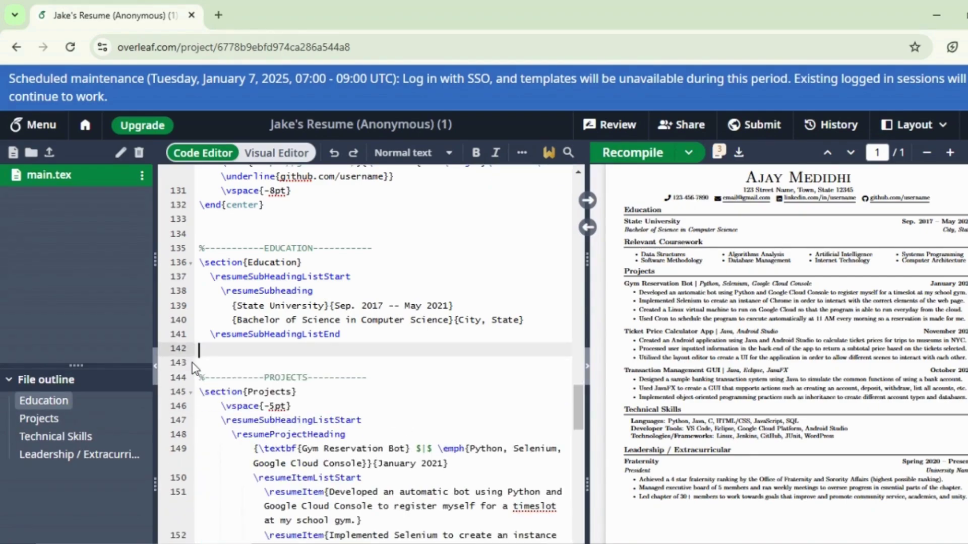
pyautogui.click(626, 161)
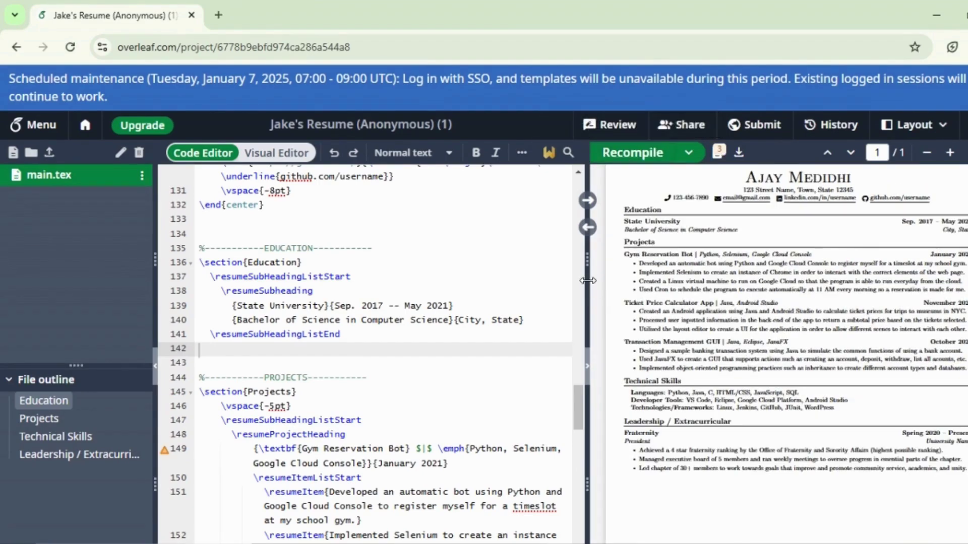
pyautogui.moveTo(586, 281); pyautogui.dragTo(422, 286)
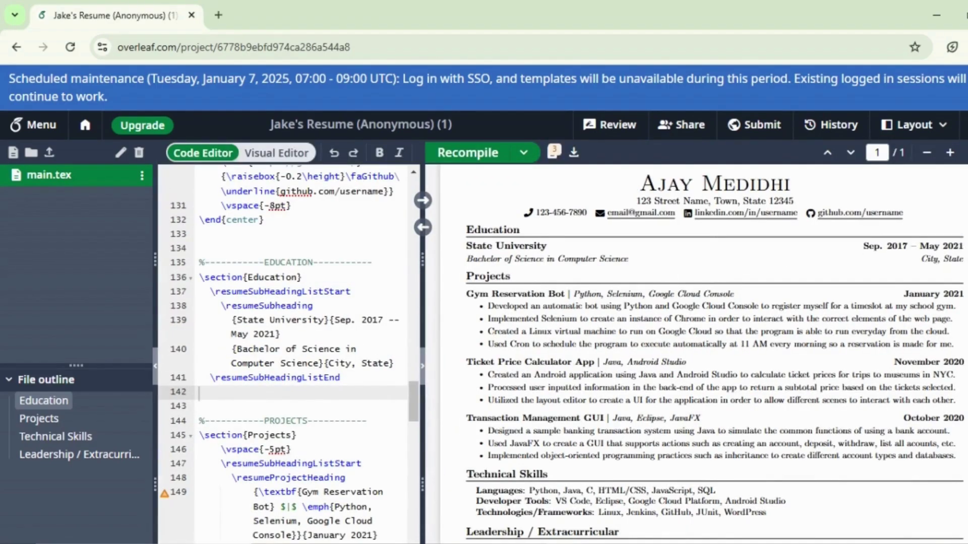
pyautogui.scroll(-1, 700, 353)
pyautogui.scroll(-1, 701, 353)
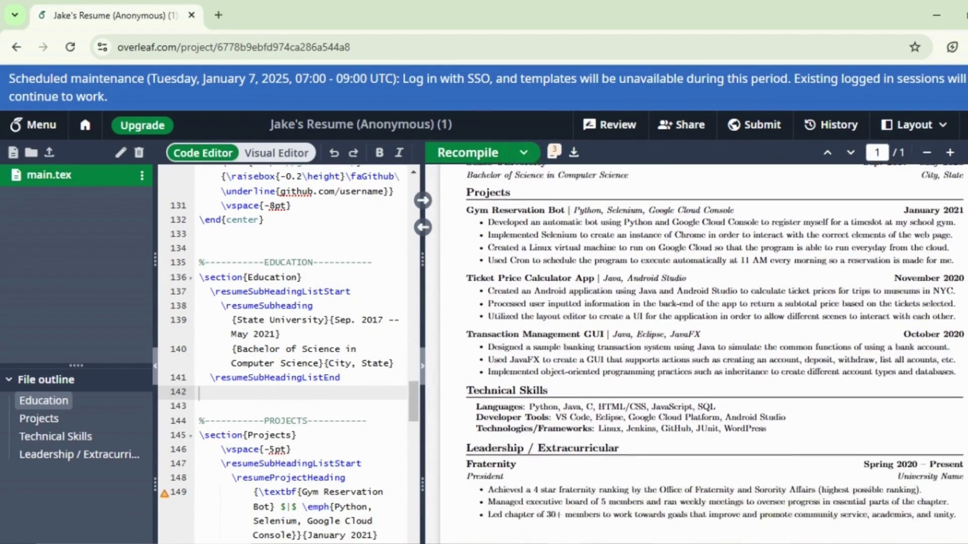
pyautogui.scroll(-1, 701, 353)
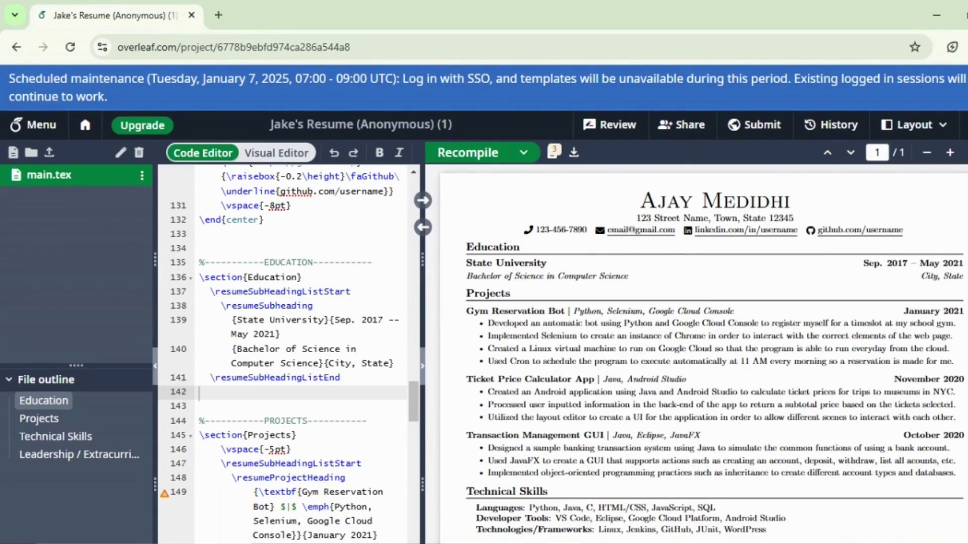
pyautogui.scroll(-5, 704, 353)
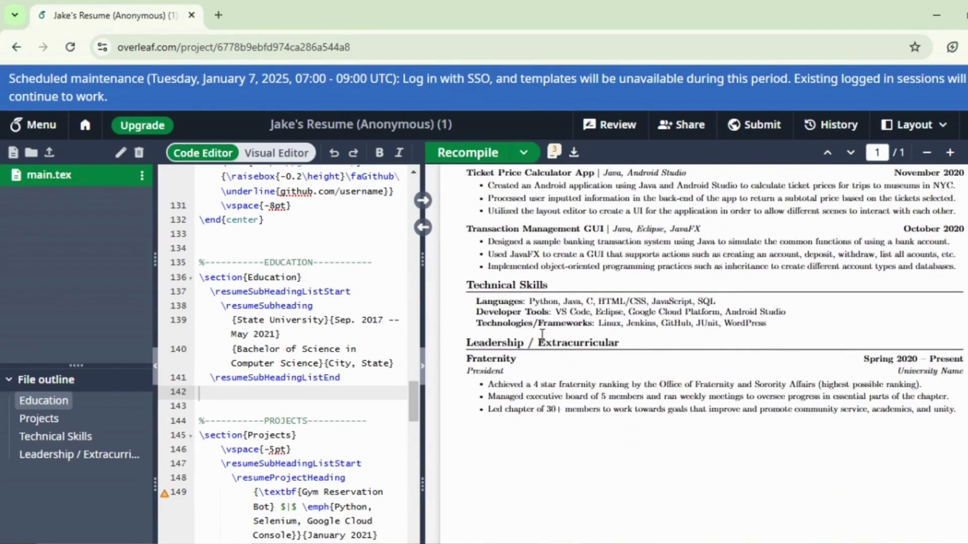
pyautogui.doubleClick(503, 287)
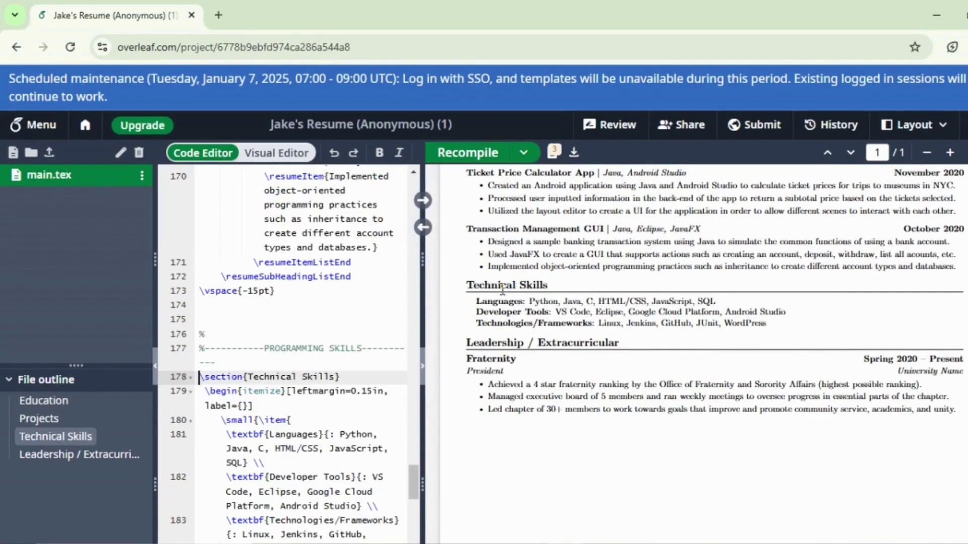
# Step: Move the Technical Skills block to just below Education in main.tex and recompile
pyautogui.moveTo(422, 323); pyautogui.dragTo(541, 303)
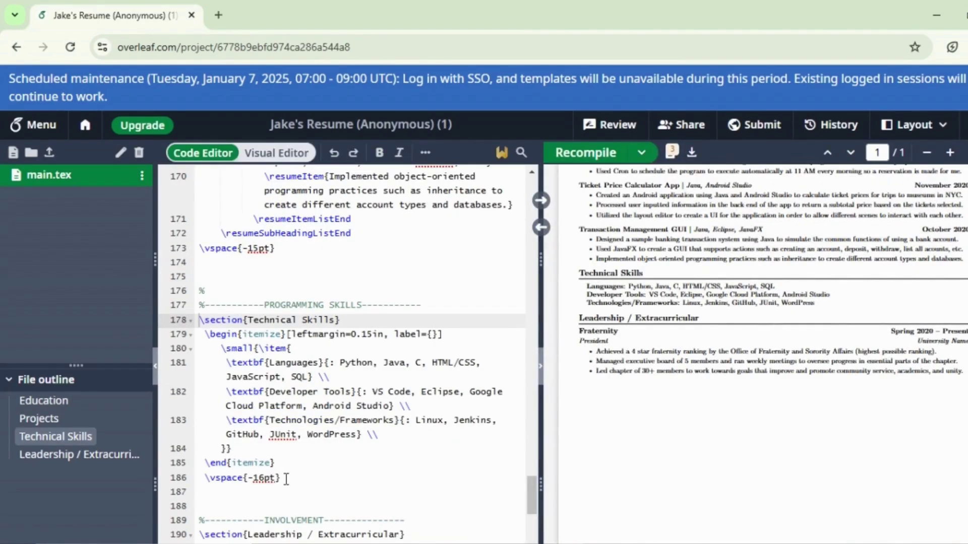
pyautogui.moveTo(286, 478); pyautogui.dragTo(191, 294)
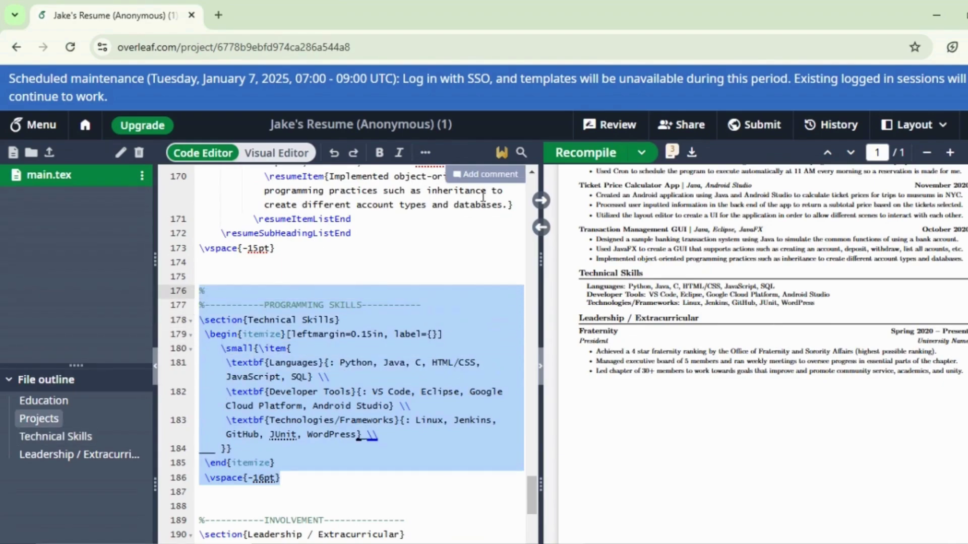
pyautogui.press('BackSpace')
pyautogui.press('BackSpace')
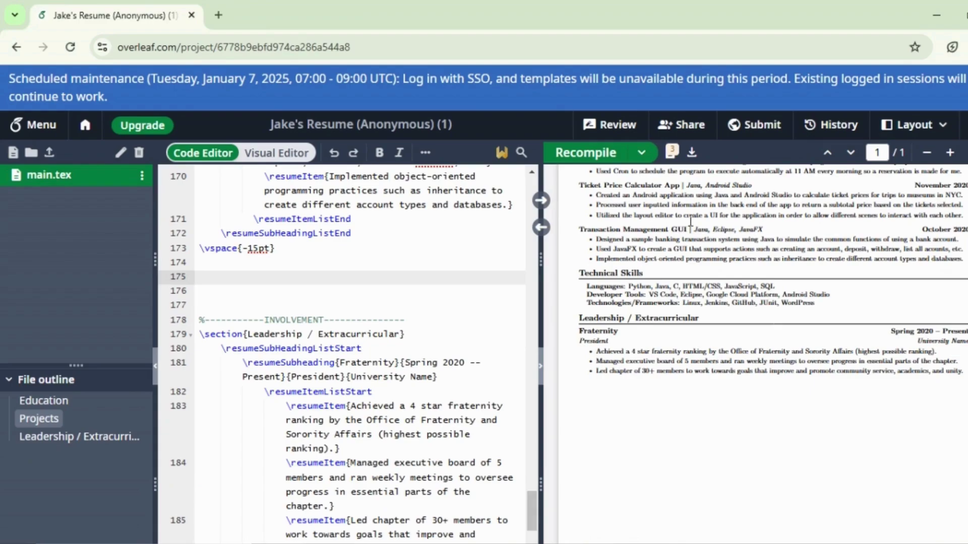
pyautogui.moveTo(530, 515)
pyautogui.mouseDown()
pyautogui.moveTo(524, 367)
pyautogui.moveTo(524, 386)
pyautogui.mouseUp()
pyautogui.click(233, 387)
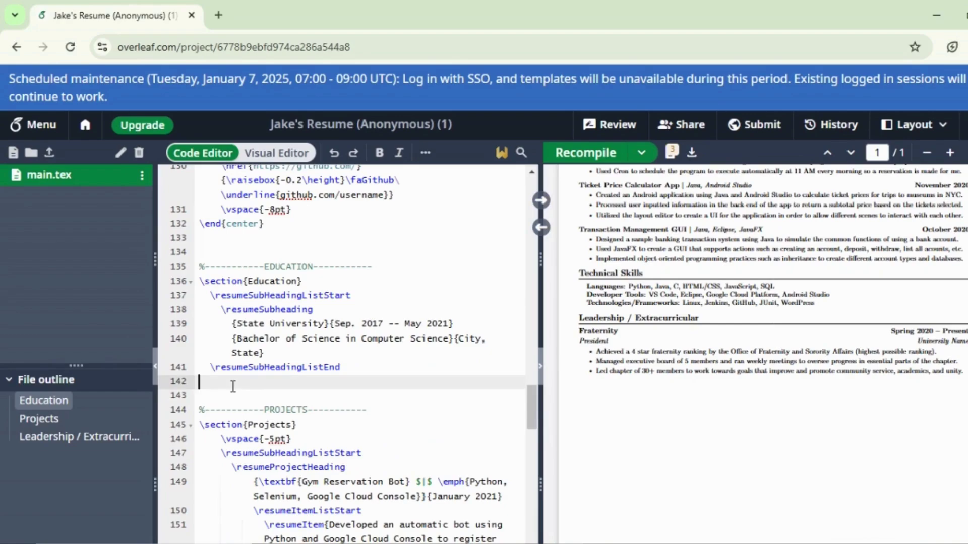
pyautogui.press('Return')
pyautogui.hotkey('ctrl', 'v')
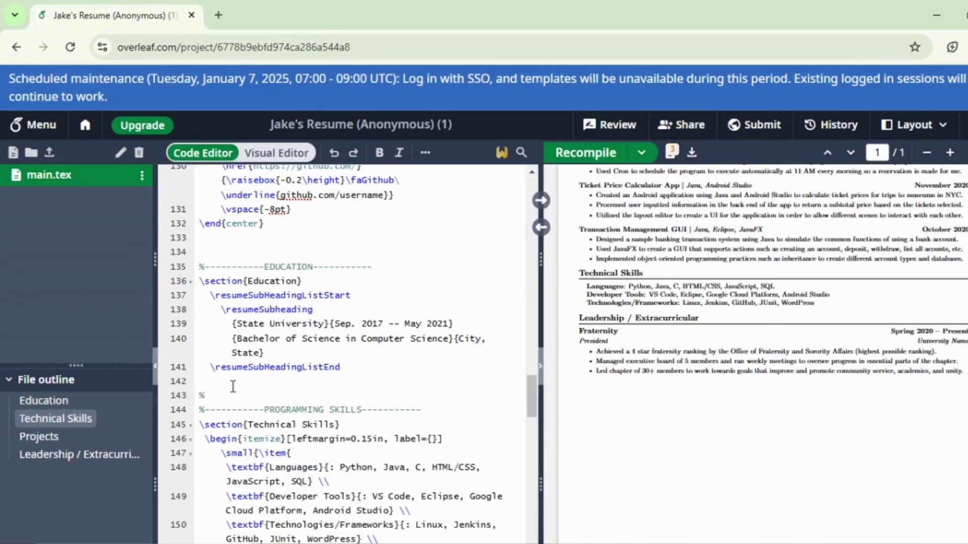
pyautogui.click(583, 152)
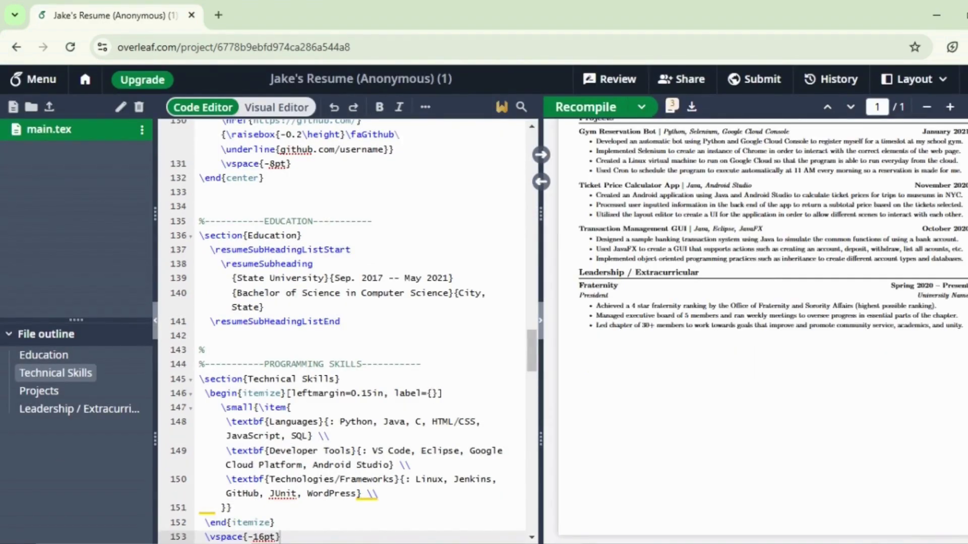
pyautogui.scroll(3, 761, 328)
pyautogui.scroll(2, 761, 328)
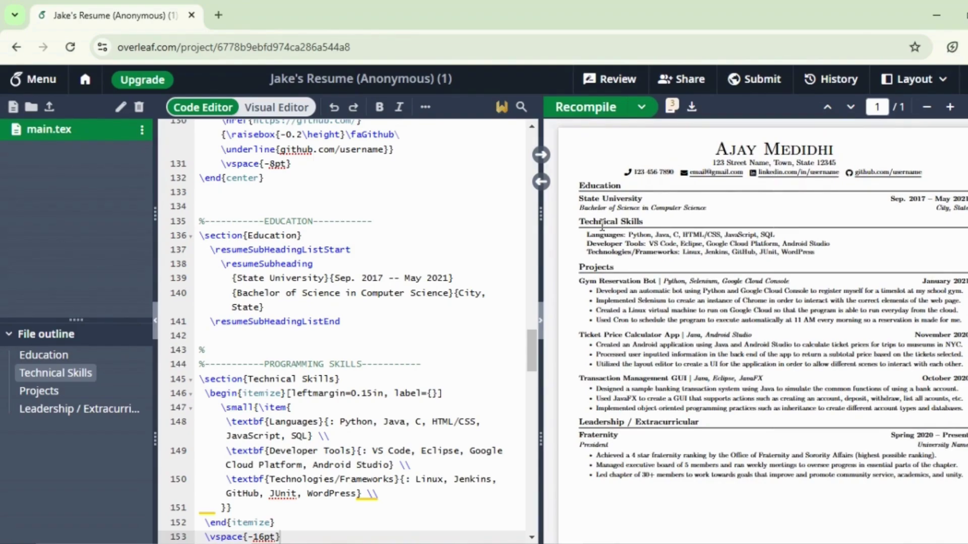
# Step: Change the education entry's university from State University to IARE
pyautogui.doubleClick(643, 236)
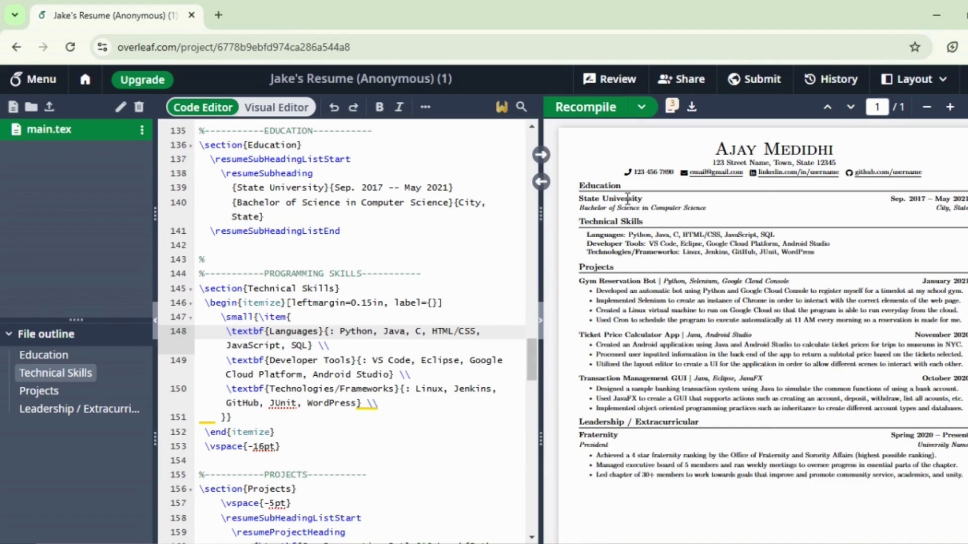
pyautogui.doubleClick(627, 198)
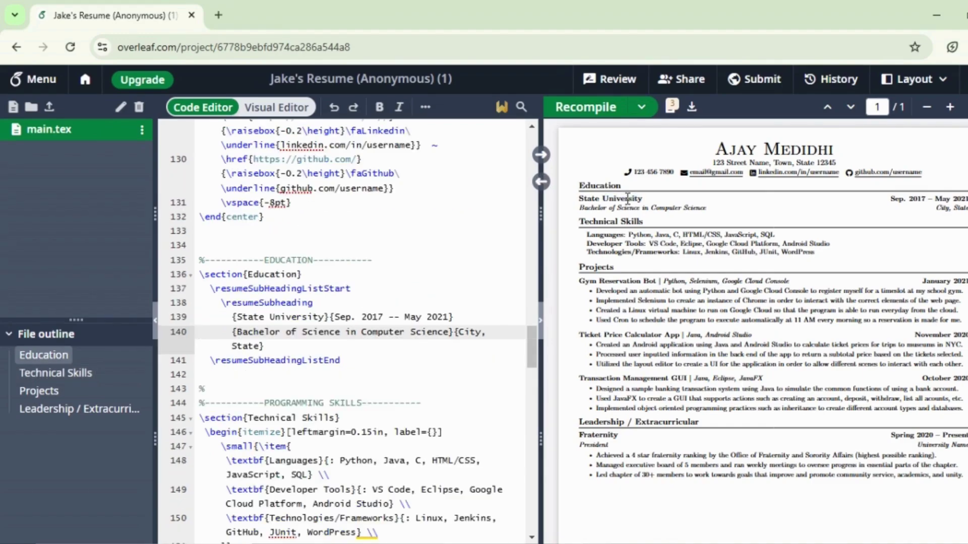
pyautogui.click(324, 317)
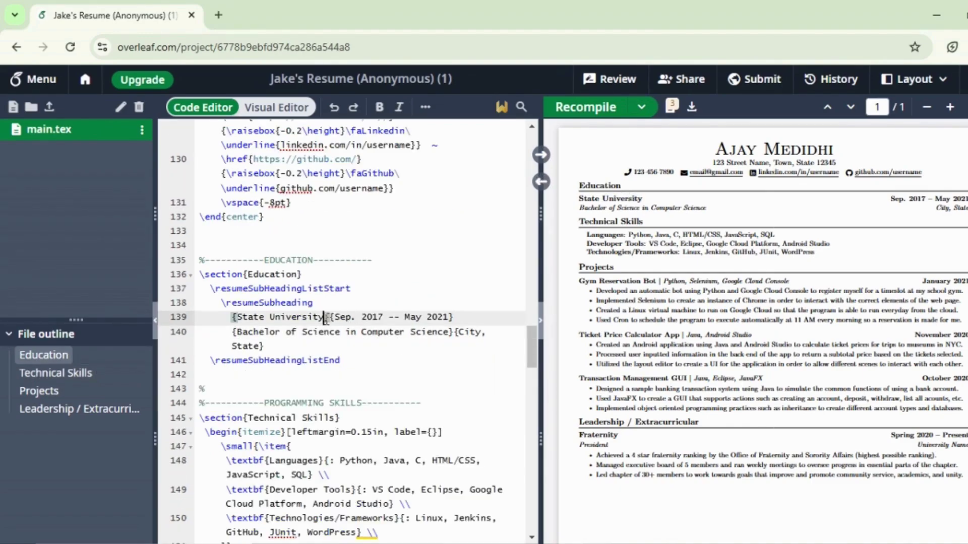
pyautogui.press('BackSpace')
pyautogui.press('BackSpace')
pyautogui.press('BackSpace')
pyautogui.press('BackSpace')
pyautogui.press('BackSpace')
pyautogui.press('BackSpace')
pyautogui.press('BackSpace')
pyautogui.press('BackSpace')
pyautogui.press('BackSpace')
pyautogui.press('BackSpace')
pyautogui.press('BackSpace')
pyautogui.press('BackSpace')
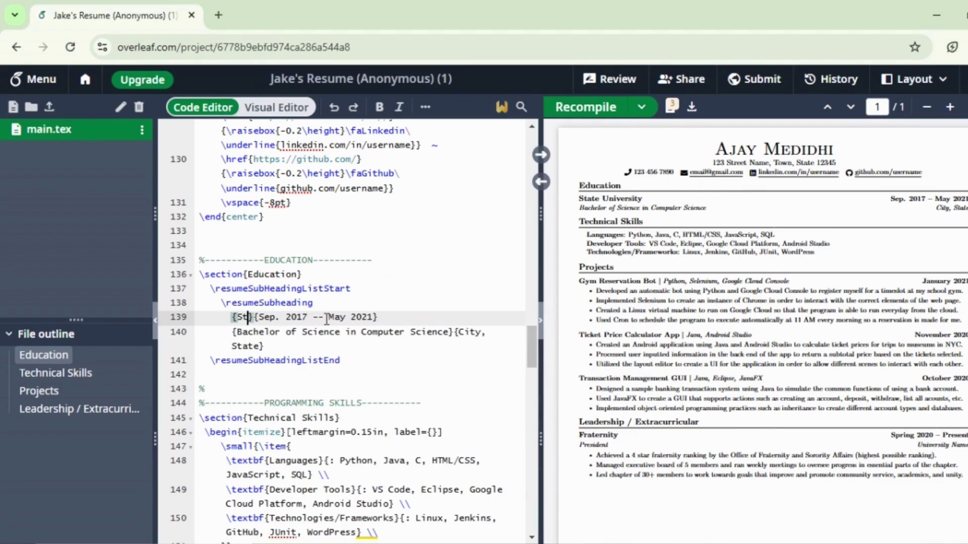
pyautogui.press('BackSpace')
pyautogui.press('BackSpace')
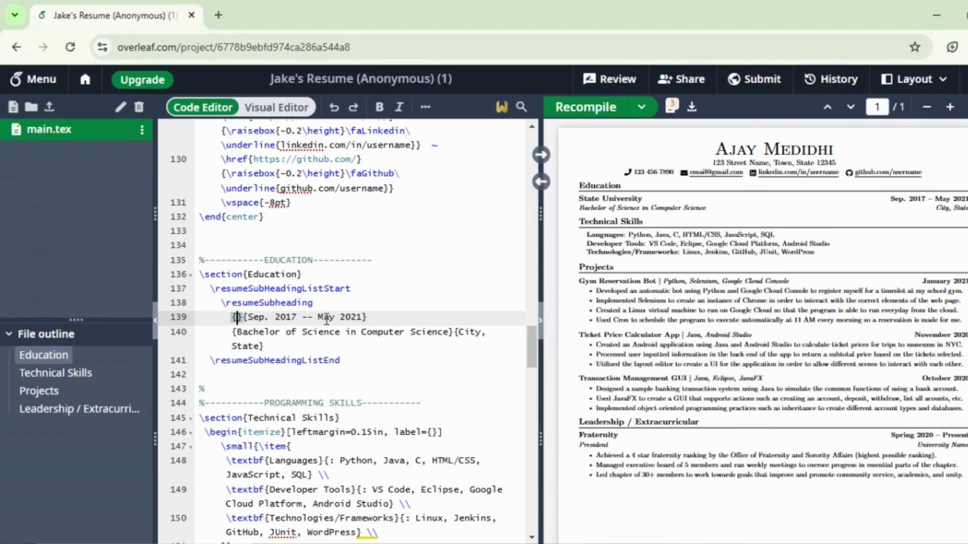
pyautogui.write('IARE')
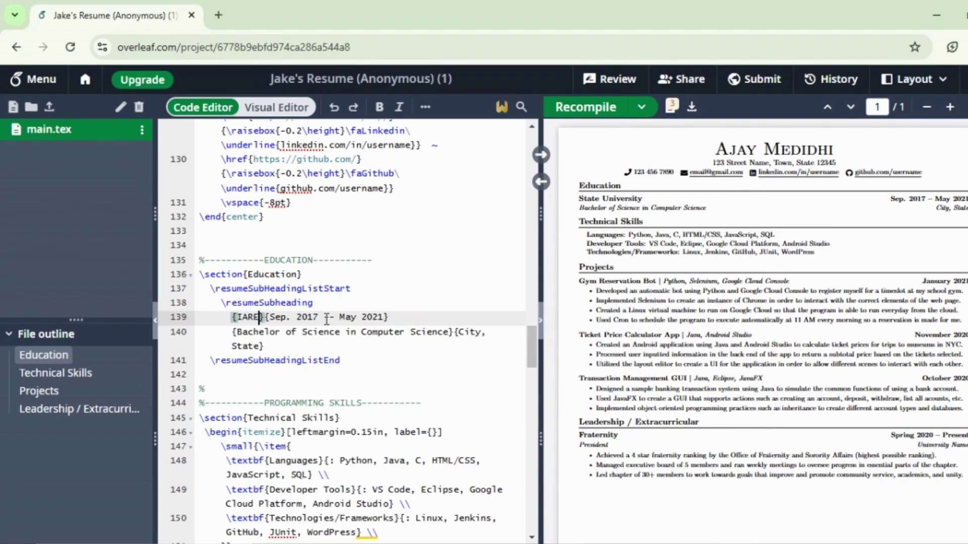
# Step: Change the education dates to Sep. 2021 – May 2024 and recompile
pyautogui.click(319, 317)
pyautogui.press('BackSpace')
pyautogui.press('BackSpace')
pyautogui.write('21')
pyautogui.click(384, 317)
pyautogui.press('BackSpace')
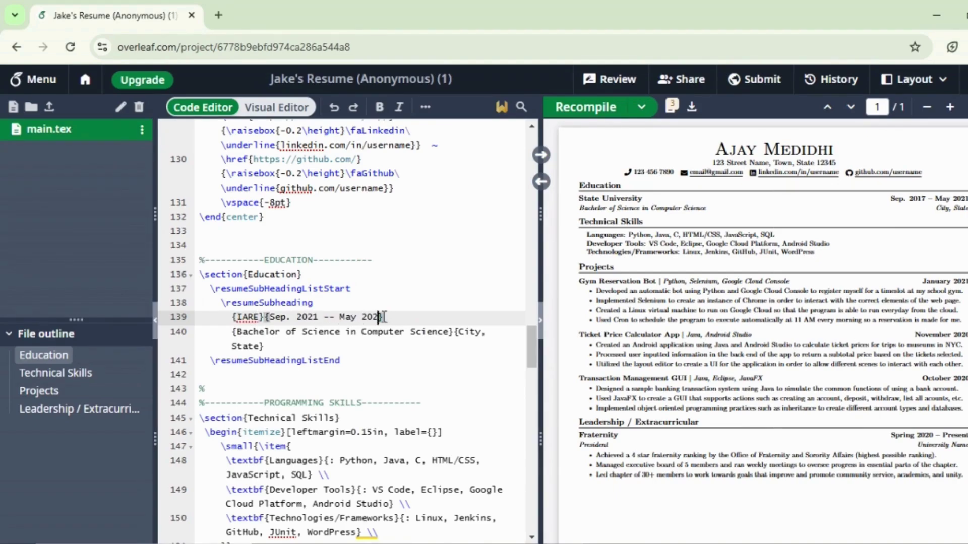
pyautogui.write('4')
pyautogui.click(586, 105)
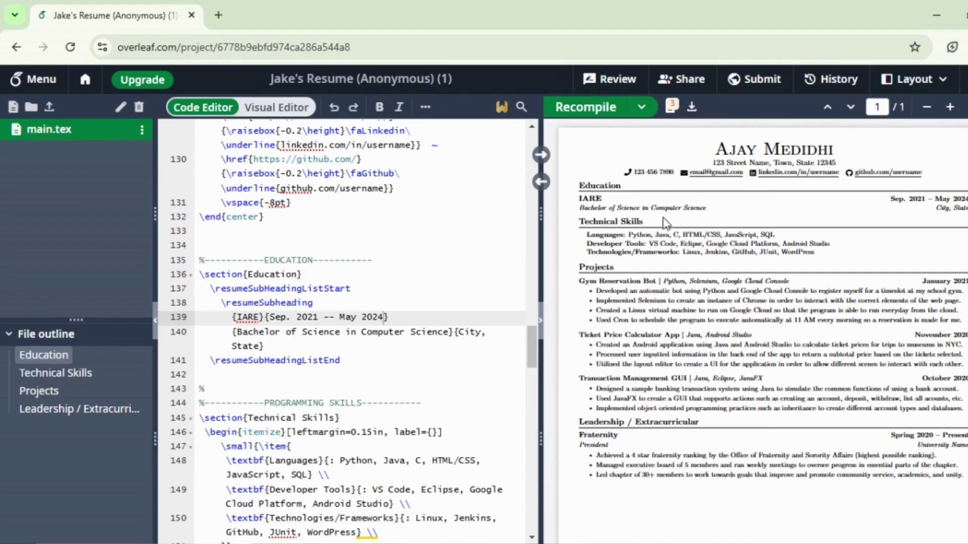
# Step: Begin replacing the placeholder email on line 128 with an address starting 'ajaym'
pyautogui.click(733, 152)
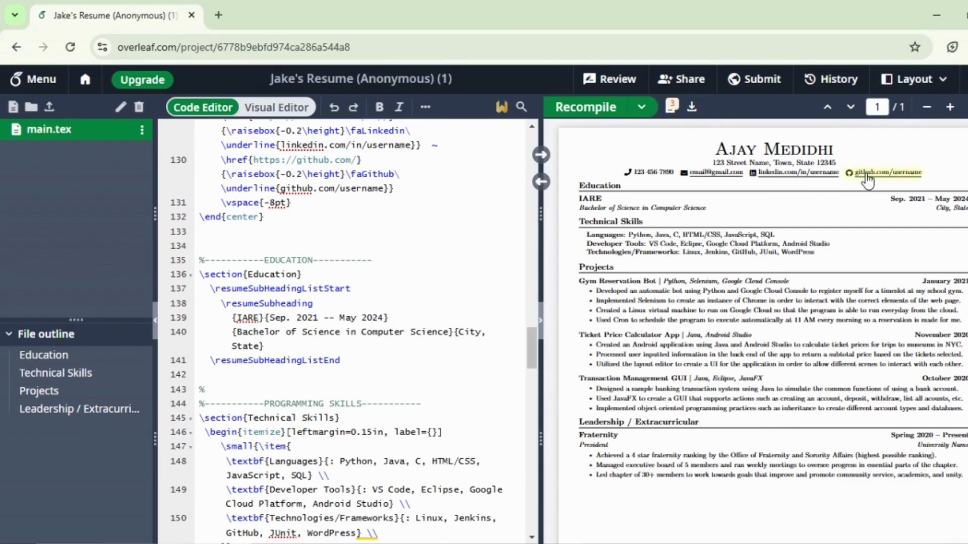
pyautogui.doubleClick(765, 153)
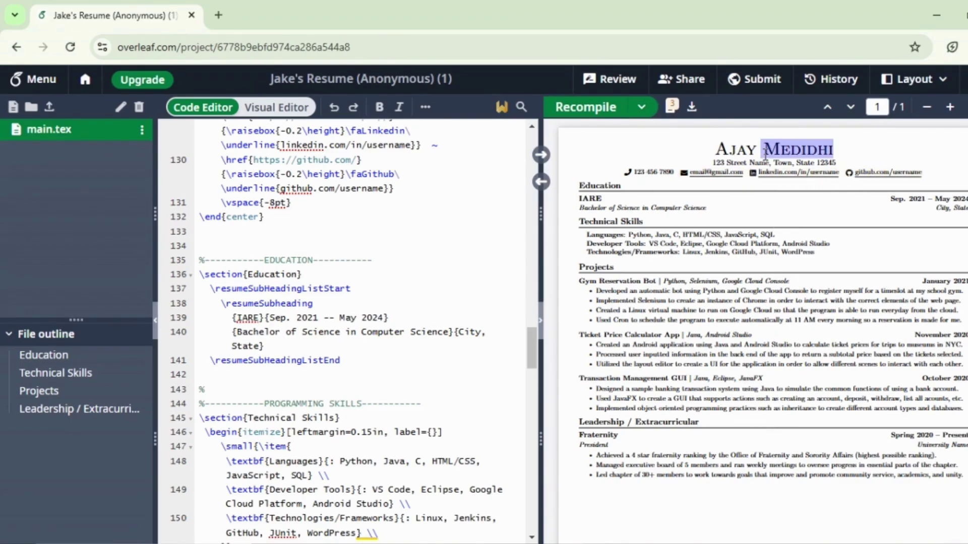
pyautogui.click(541, 181)
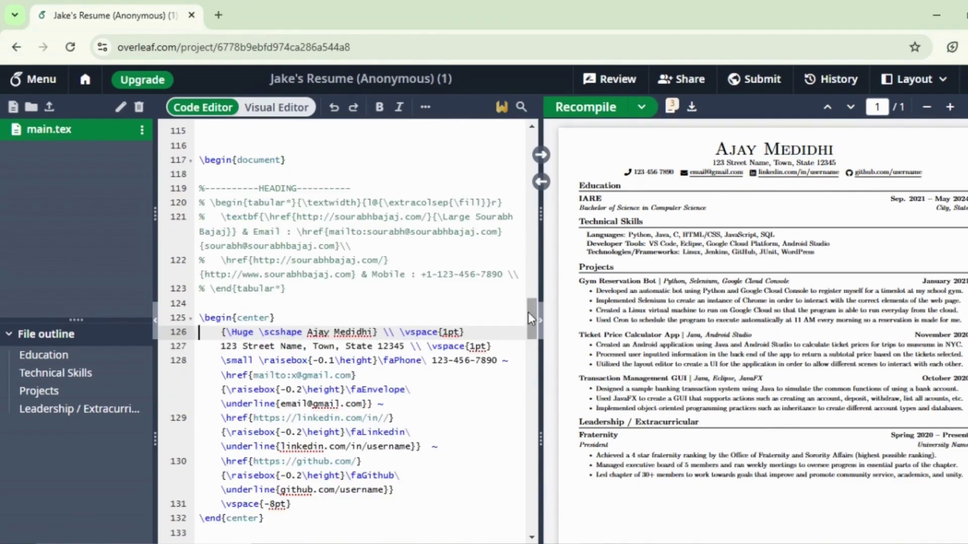
pyautogui.moveTo(529, 315); pyautogui.dragTo(529, 328)
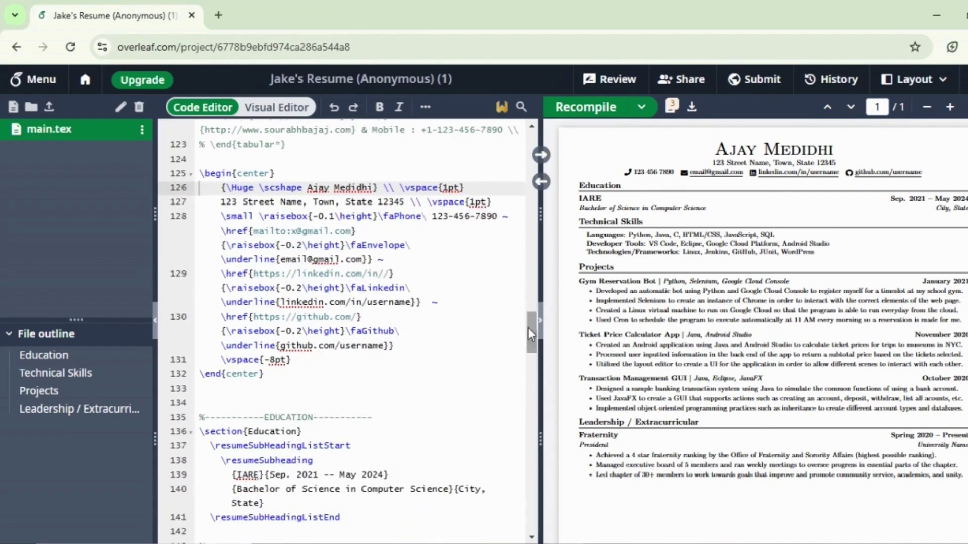
pyautogui.click(308, 260)
pyautogui.press('BackSpace')
pyautogui.press('BackSpace')
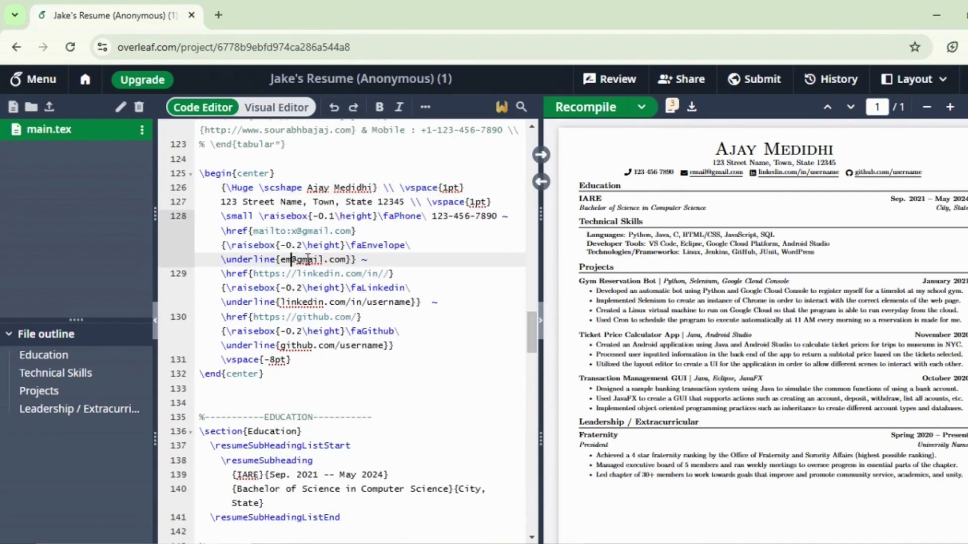
pyautogui.press('BackSpace')
pyautogui.press('BackSpace')
pyautogui.press('BackSpace')
pyautogui.write('ajaym')
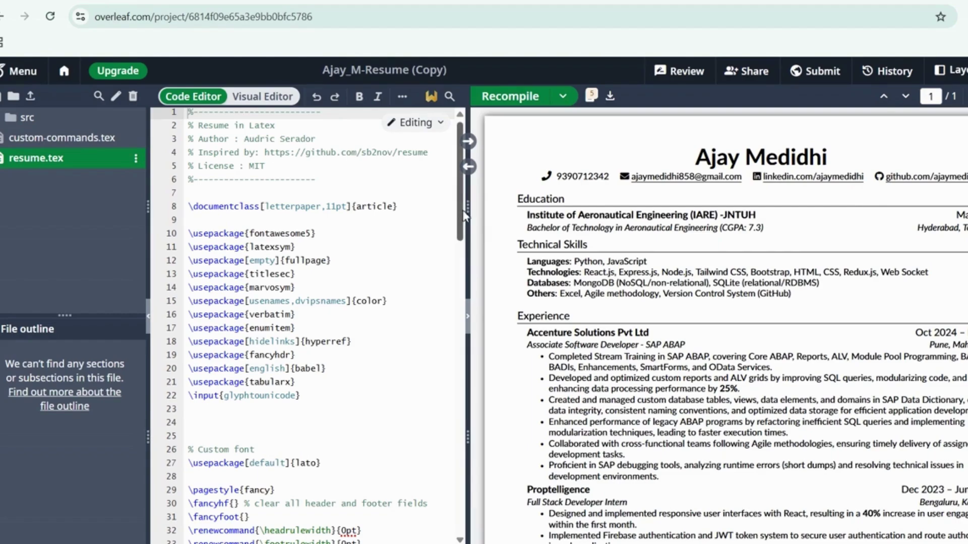
# Step: Recompile the edited Jake's Resume and open its downloaded PDF in the browser viewer
pyautogui.moveTo(461, 216)
pyautogui.mouseDown()
pyautogui.moveTo(461, 255)
pyautogui.moveTo(467, 135)
pyautogui.mouseUp()
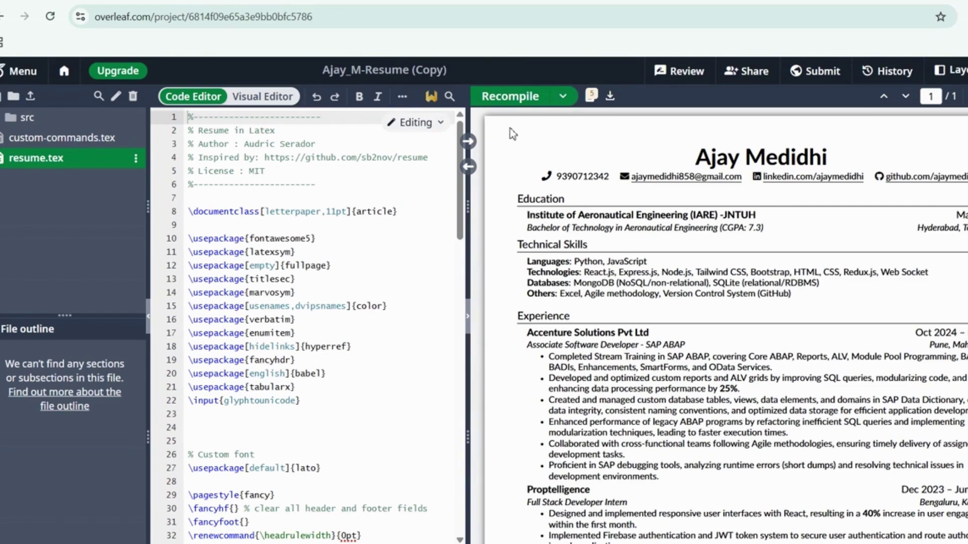
pyautogui.click(510, 95)
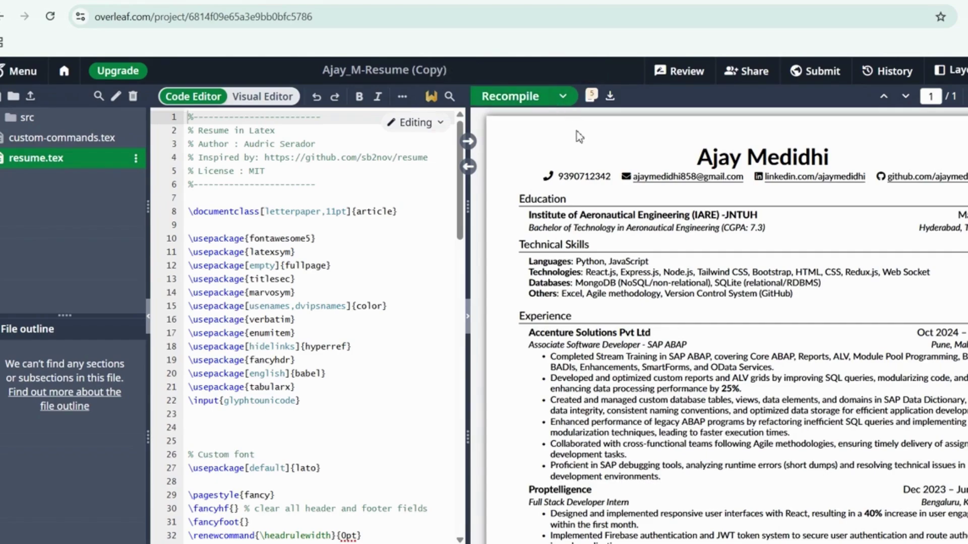
pyautogui.click(611, 97)
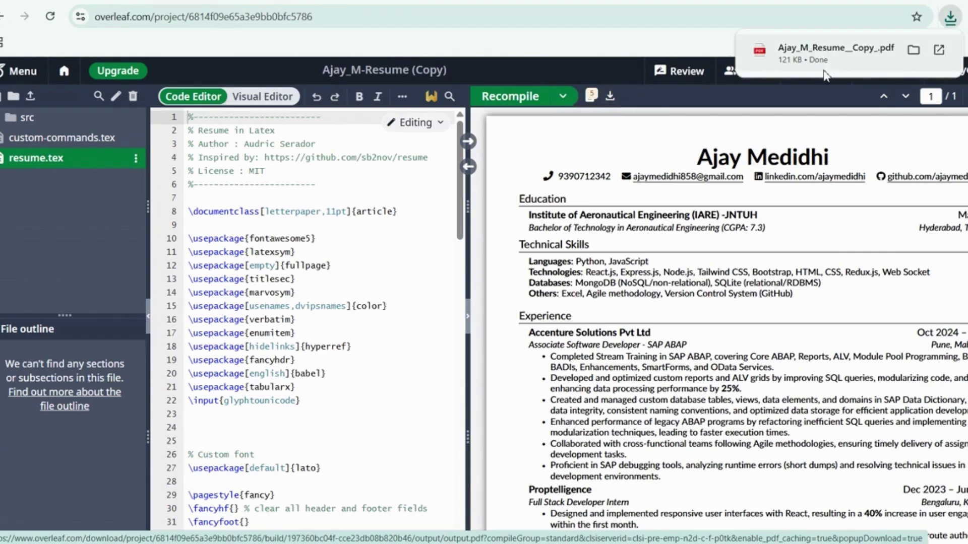
pyautogui.click(831, 56)
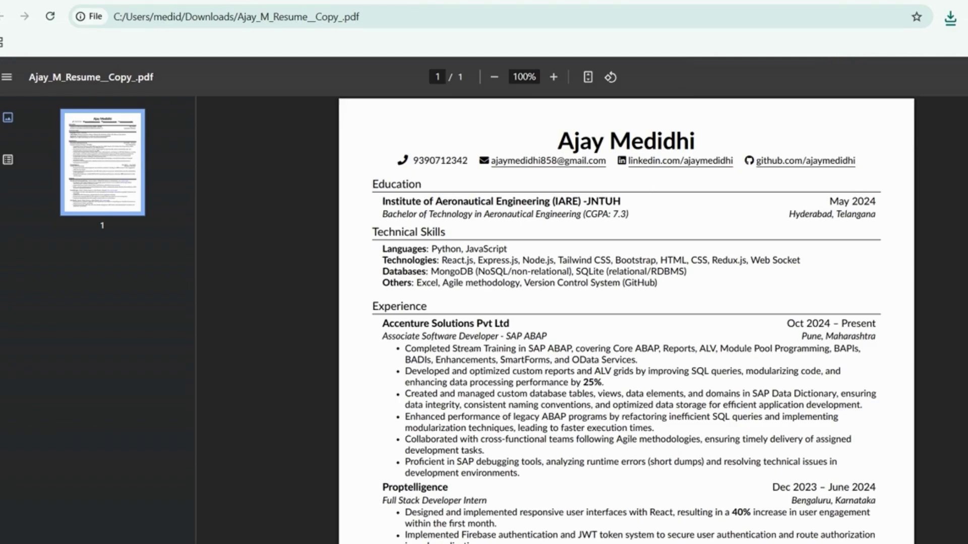
pyautogui.scroll(-1, 627, 323)
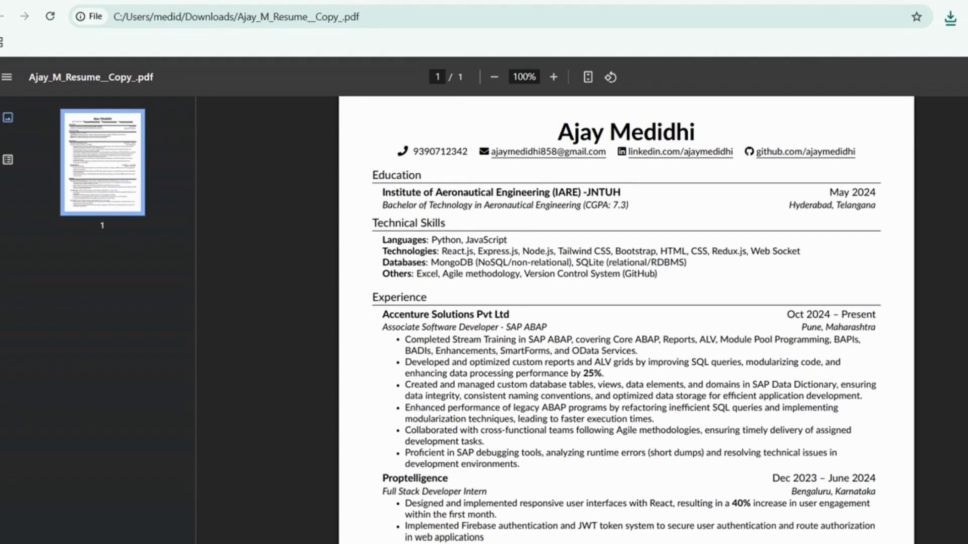
pyautogui.scroll(-1, 626, 322)
pyautogui.scroll(-1, 626, 323)
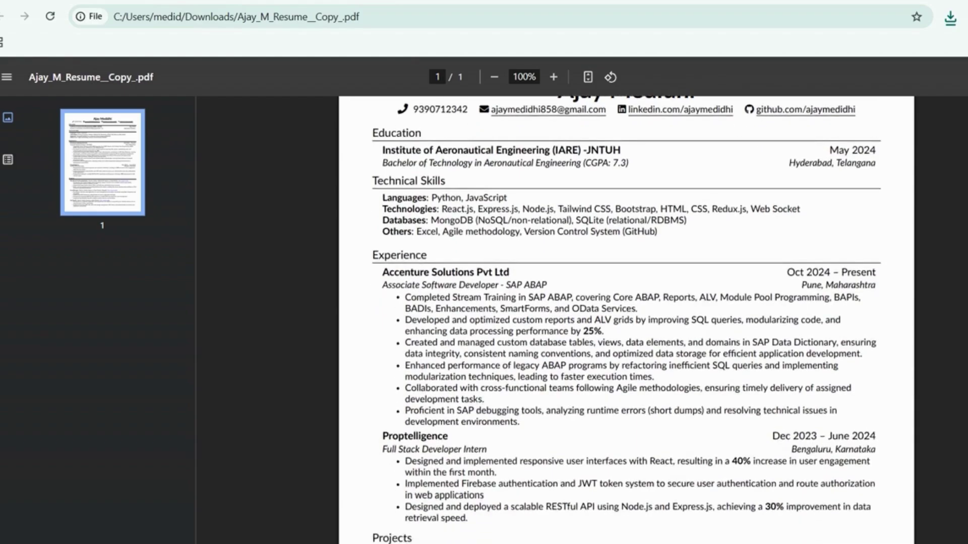
pyautogui.scroll(-2, 627, 323)
pyautogui.scroll(-1, 626, 322)
pyautogui.scroll(-3, 626, 323)
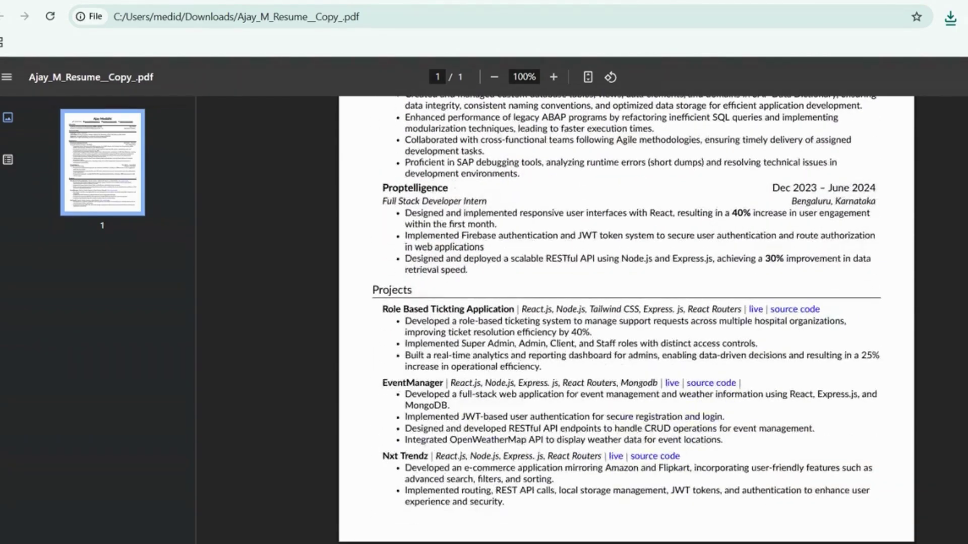